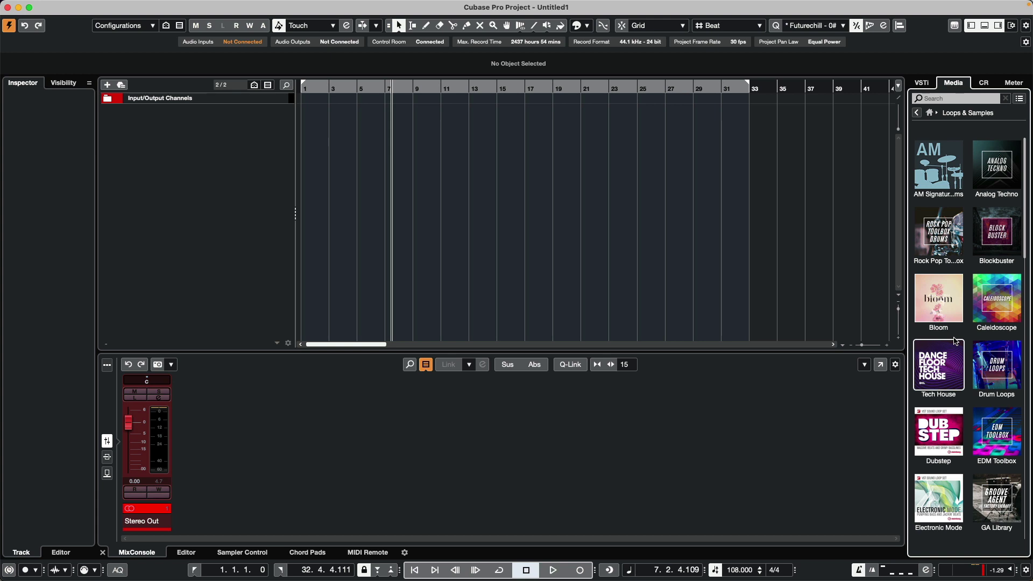
Preview the Dubstep Drum&Perc loops from Subba Fat_Hi Hat 1 and settle on Twirling_Beat 1
{"action": "left_click", "coordinate": [941, 438]}
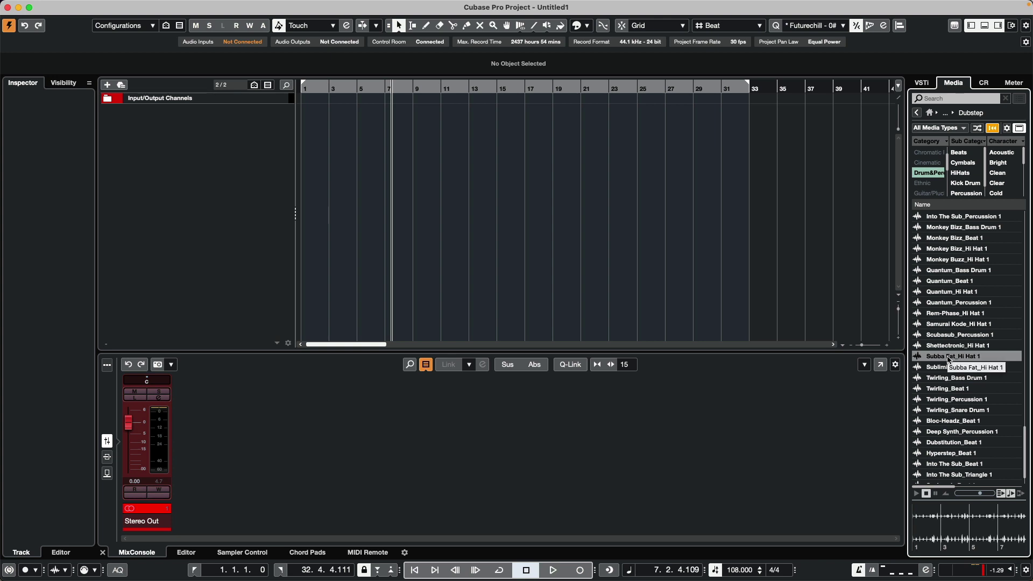
{"action": "left_click", "coordinate": [948, 358]}
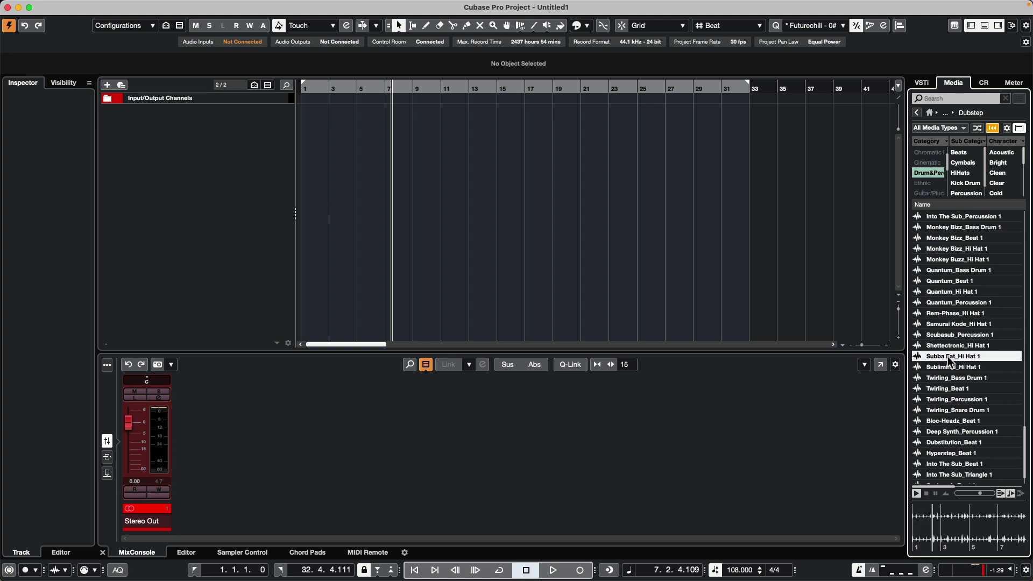
{"action": "key", "text": "Down"}
{"action": "key", "text": "Down"}
{"action": "key", "text": "Down"}
{"action": "key", "text": "Down"}
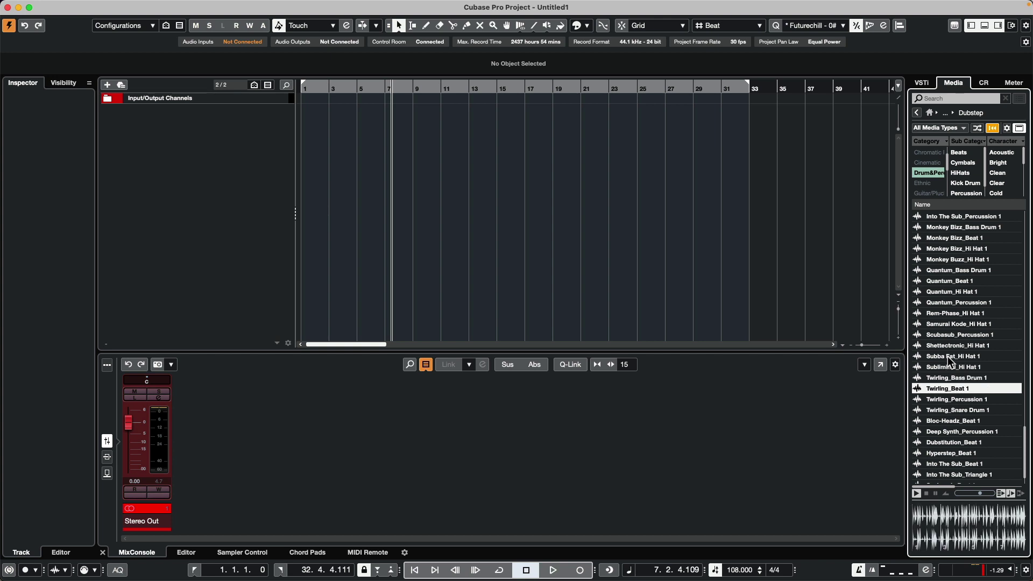
{"action": "key", "text": "Up"}
Insert Twirling_Beat 1 as a new audio track, make the track taller, and play it from the start
{"action": "double_click", "coordinate": [949, 390]}
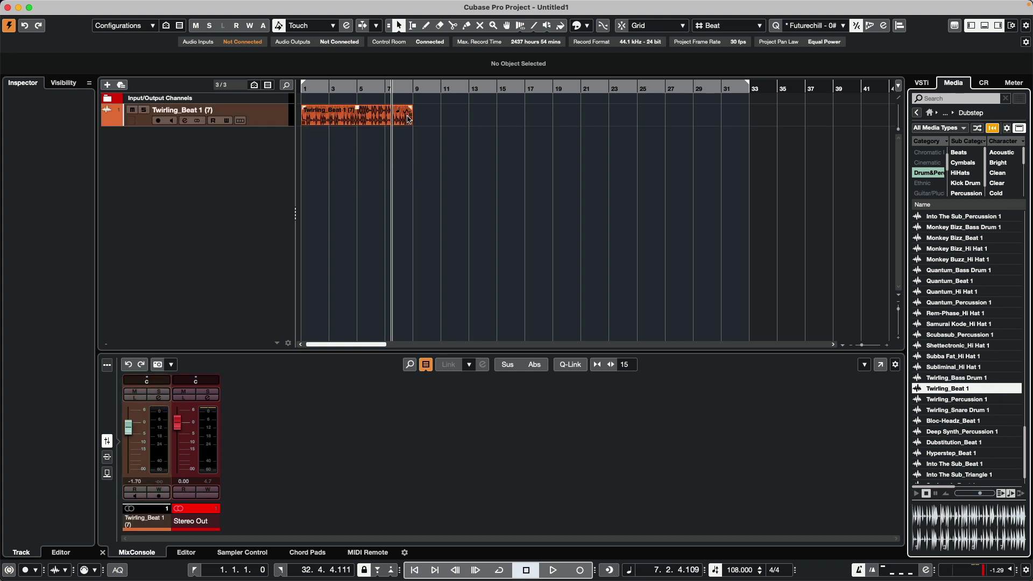
{"action": "left_click_drag", "start_coordinate": [270, 131], "coordinate": [267, 147]}
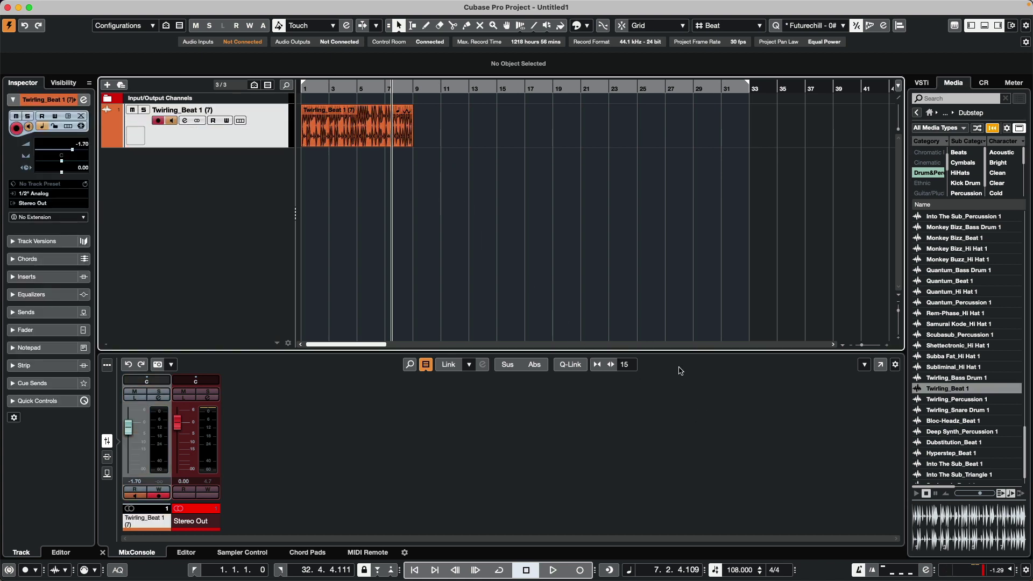
{"action": "key", "text": "Home"}
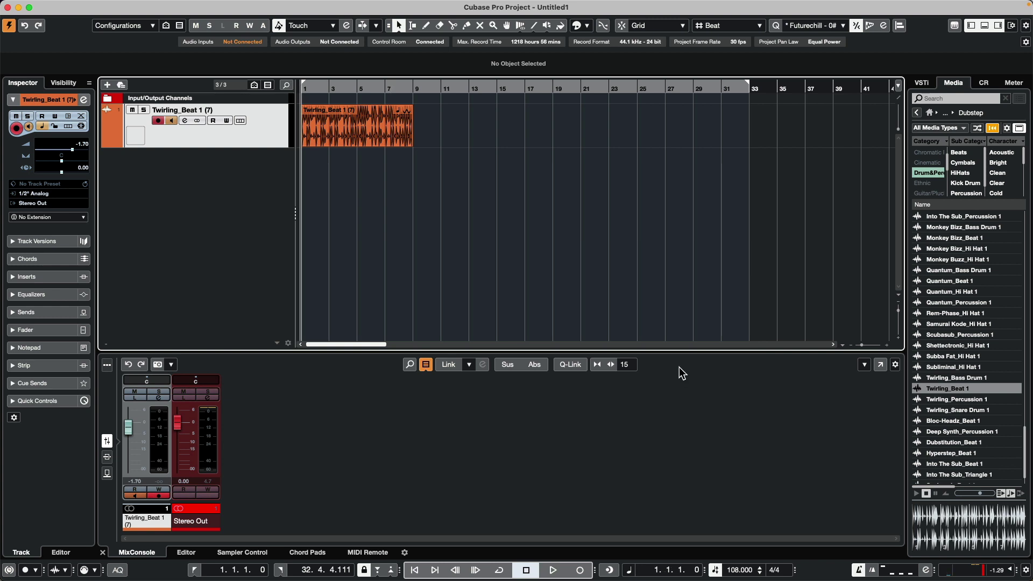
{"action": "key", "text": "space"}
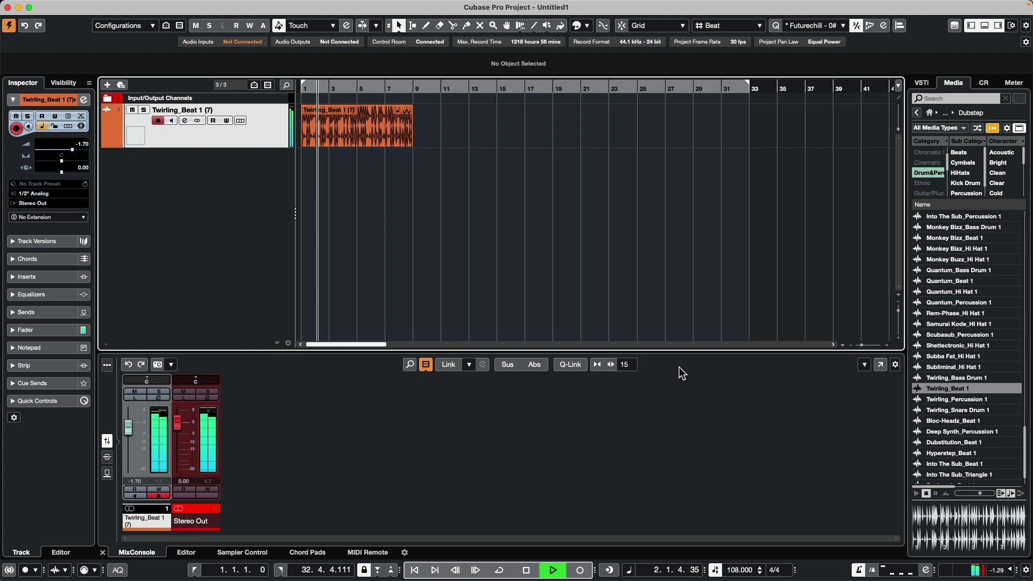
{"action": "left_click", "coordinate": [327, 133]}
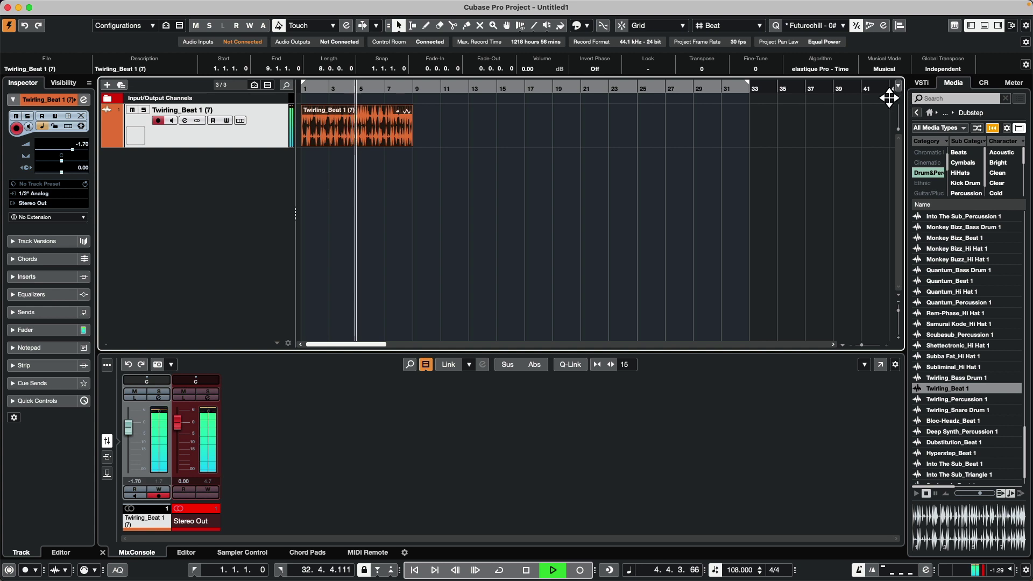
{"action": "key", "text": "space"}
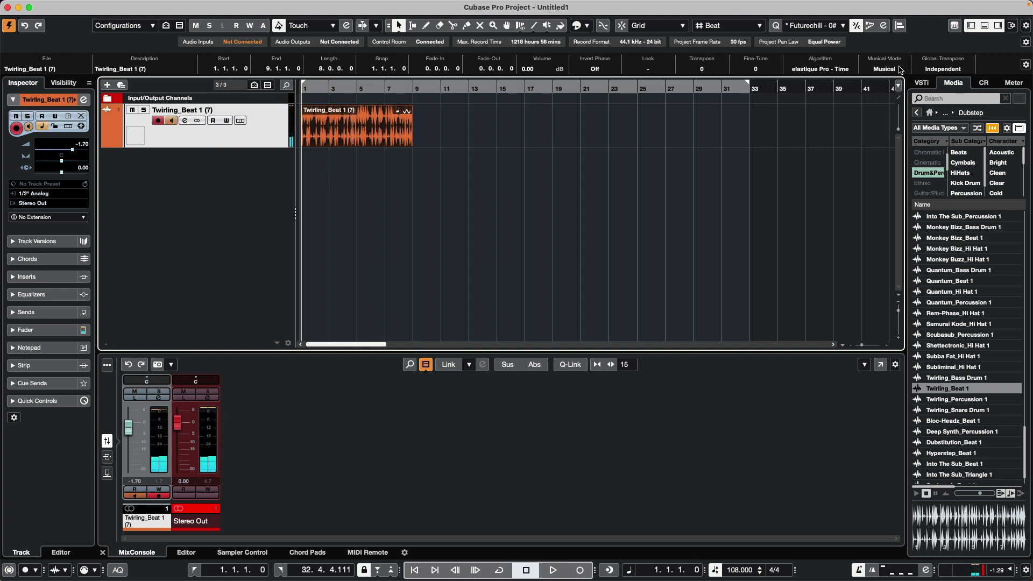
{"action": "left_click", "coordinate": [890, 69]}
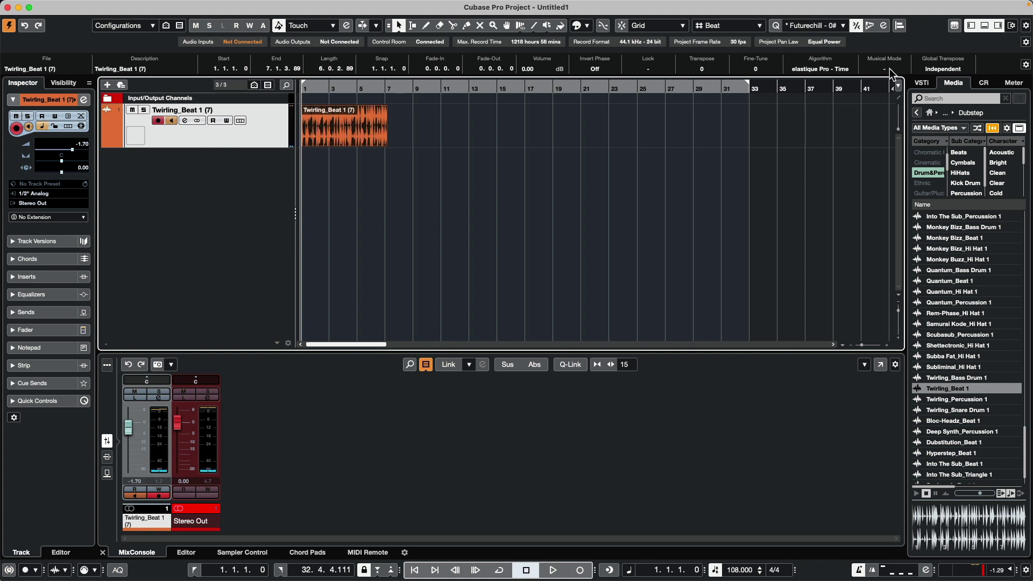
{"action": "key", "text": "space"}
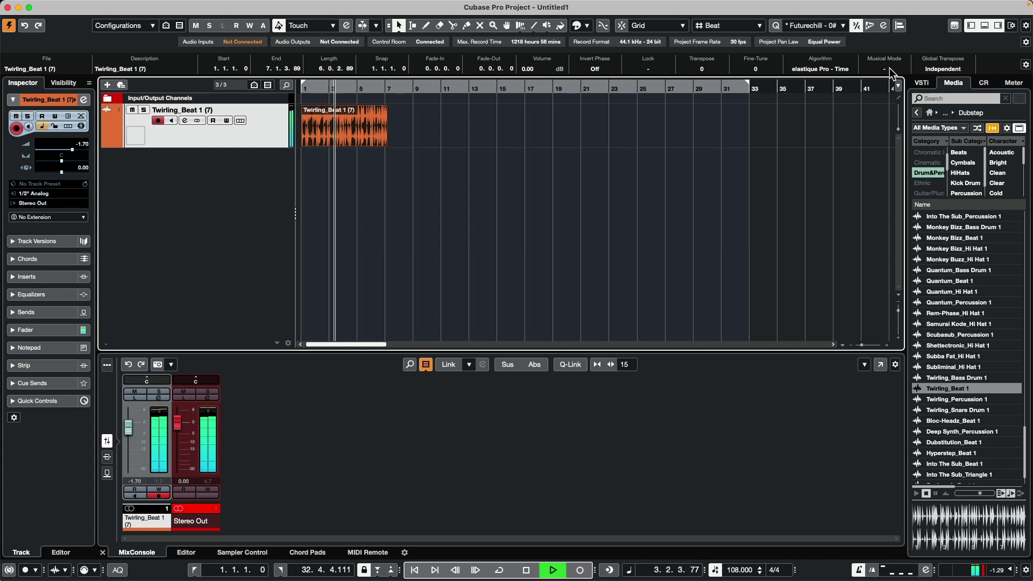
{"action": "left_click", "coordinate": [889, 68]}
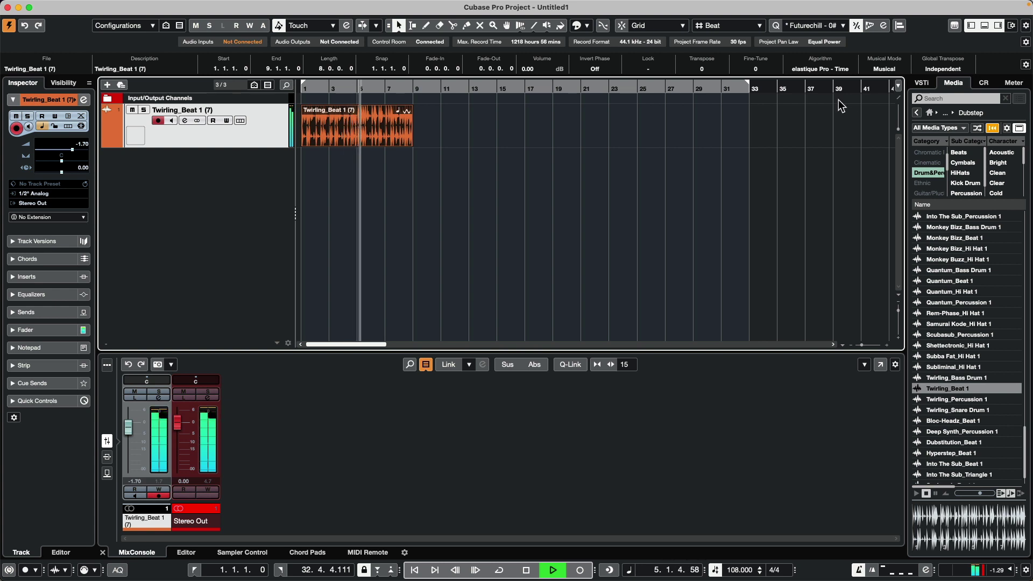
Stop playback, swap the Drum&Perc filter for Bass, and preview Twirling_Bass 1 then Quantum_Bass 1
{"action": "key", "text": "space"}
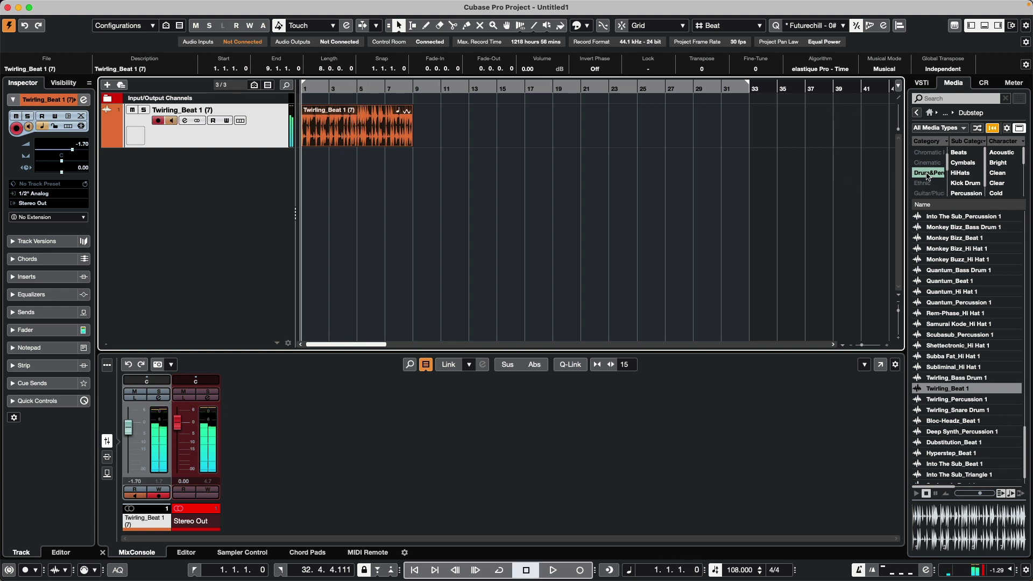
{"action": "left_click", "coordinate": [926, 173]}
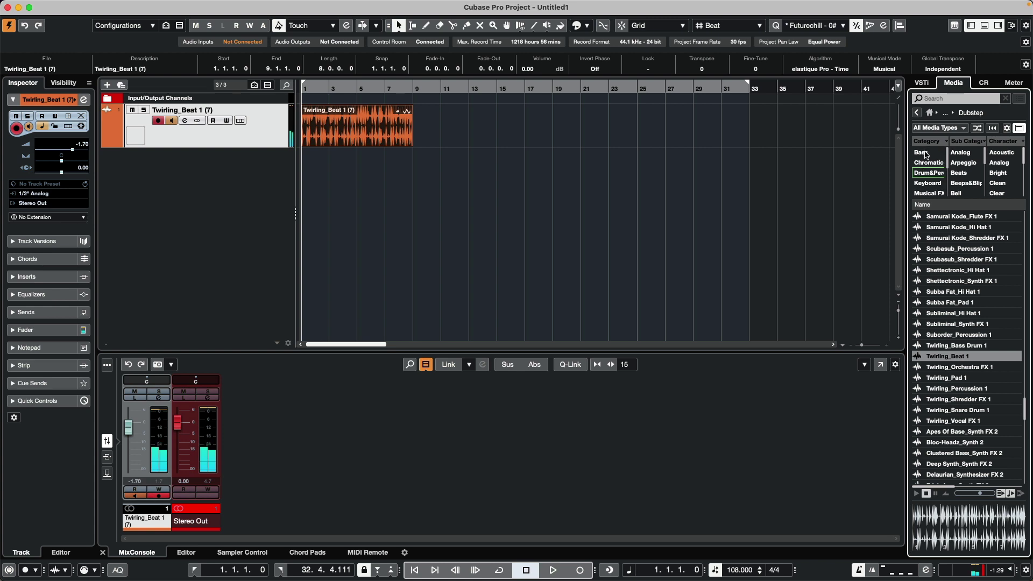
{"action": "left_click", "coordinate": [923, 153]}
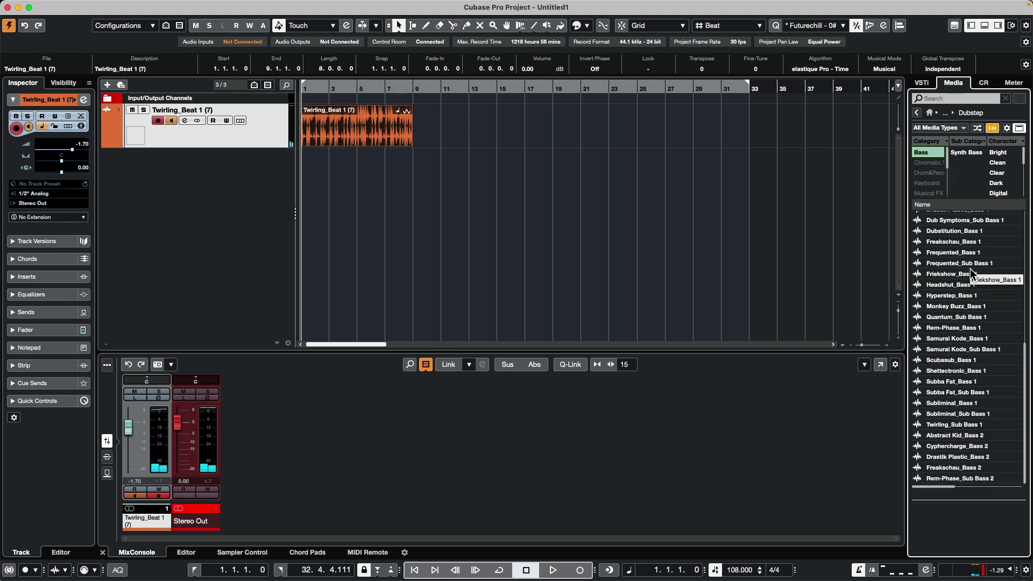
{"action": "scroll", "coordinate": [955, 284], "scroll_direction": "up", "scroll_amount": 8}
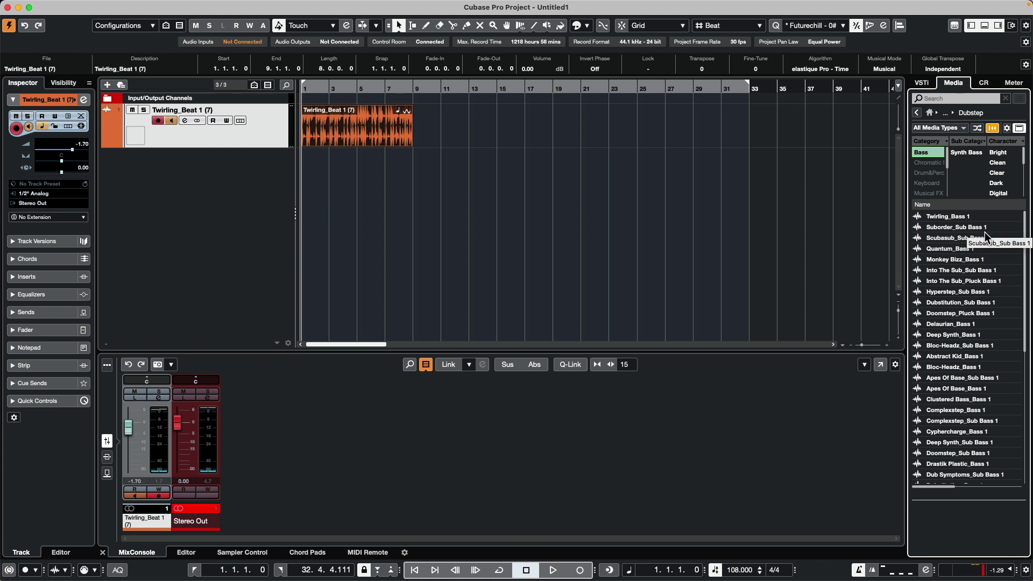
{"action": "left_click", "coordinate": [961, 215]}
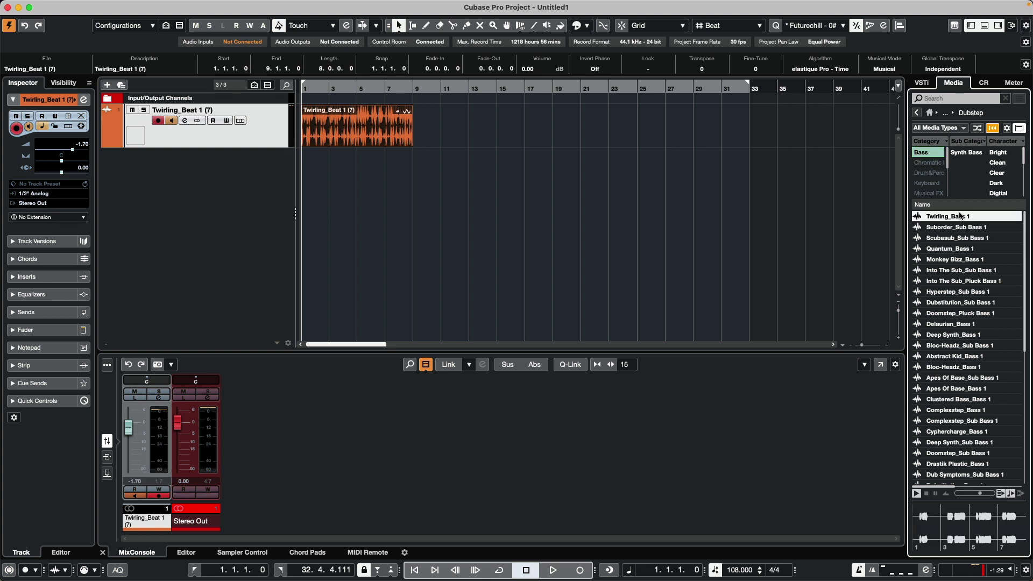
{"action": "key", "text": "Down"}
{"action": "key", "text": "Down"}
{"action": "key", "text": "Down"}
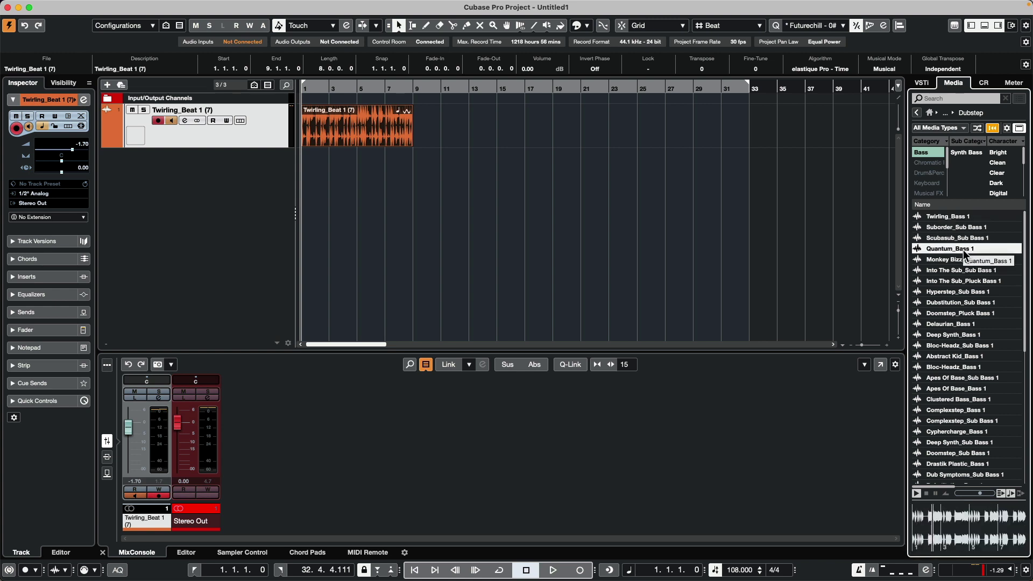
Drop Quantum_Bass 1 onto a new track below the drums and play both loops together
{"action": "left_click_drag", "start_coordinate": [965, 253], "coordinate": [327, 174]}
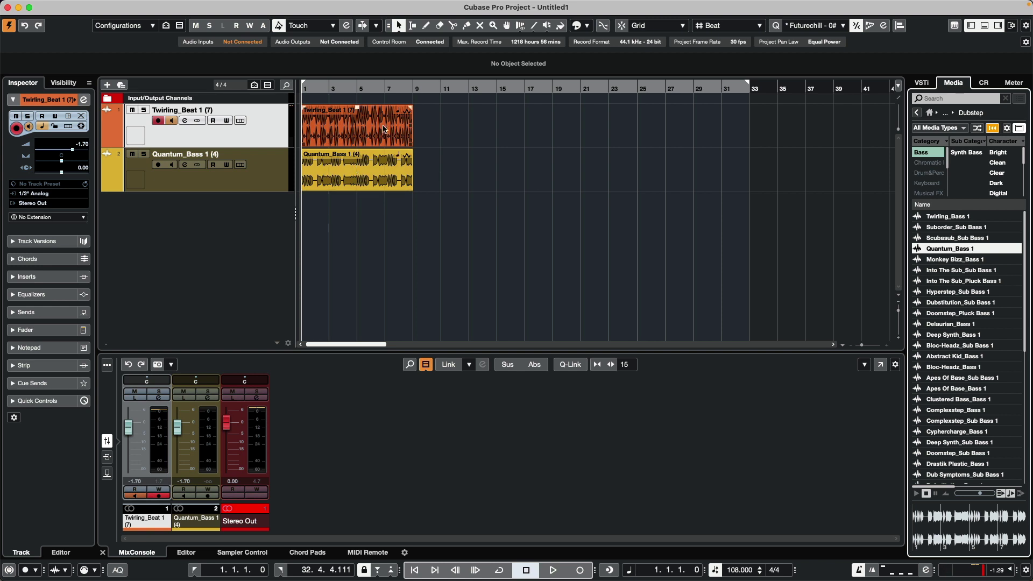
{"action": "key", "text": "space"}
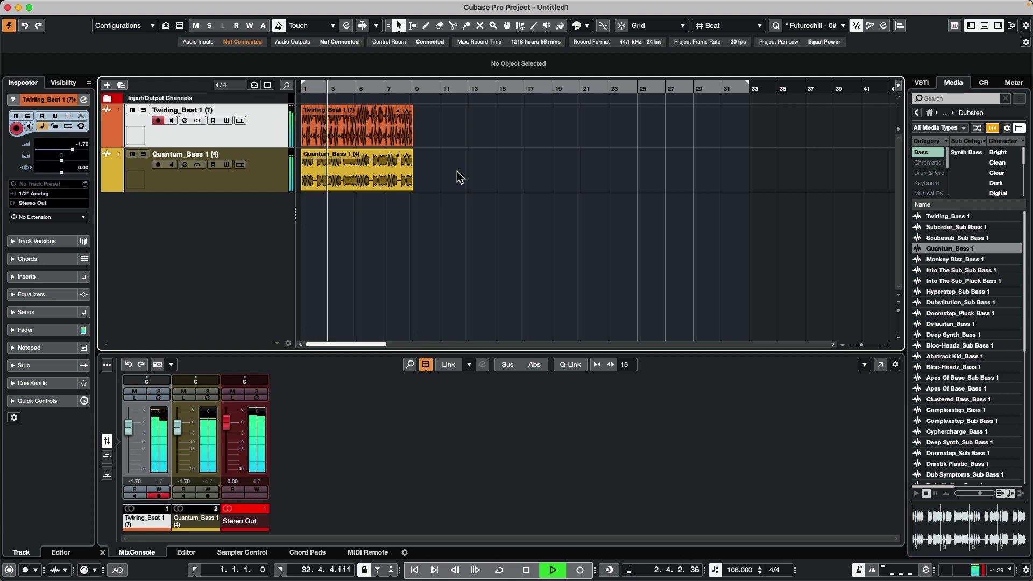
{"action": "key", "text": "space"}
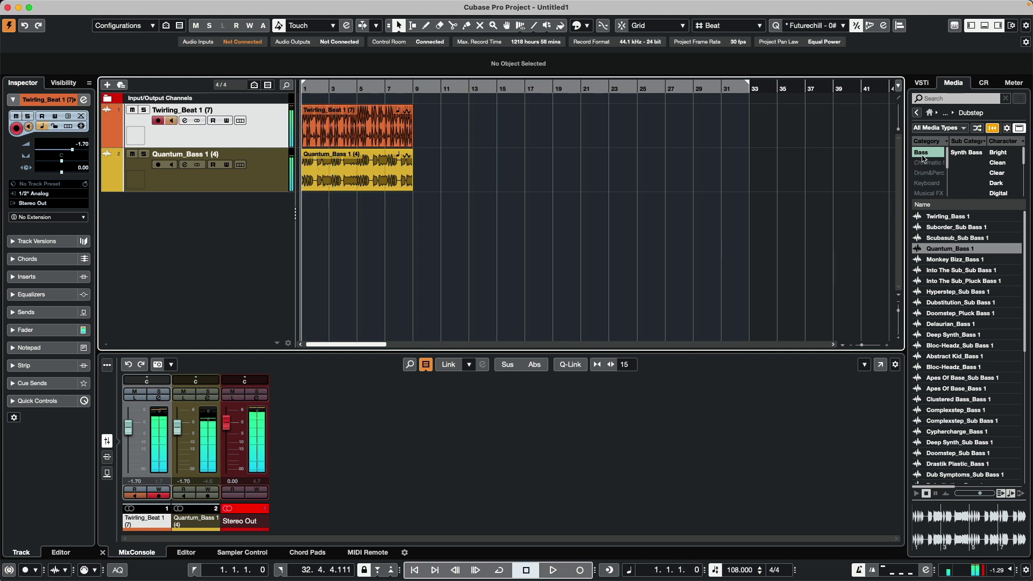
Filter to Strings, preview Frequented_Strings 1 and Hyperstep_Strings 1, insert Hyperstep_Strings 1, then clear the filter
{"action": "left_click", "coordinate": [922, 153]}
{"action": "scroll", "coordinate": [925, 171], "scroll_direction": "down", "scroll_amount": 3}
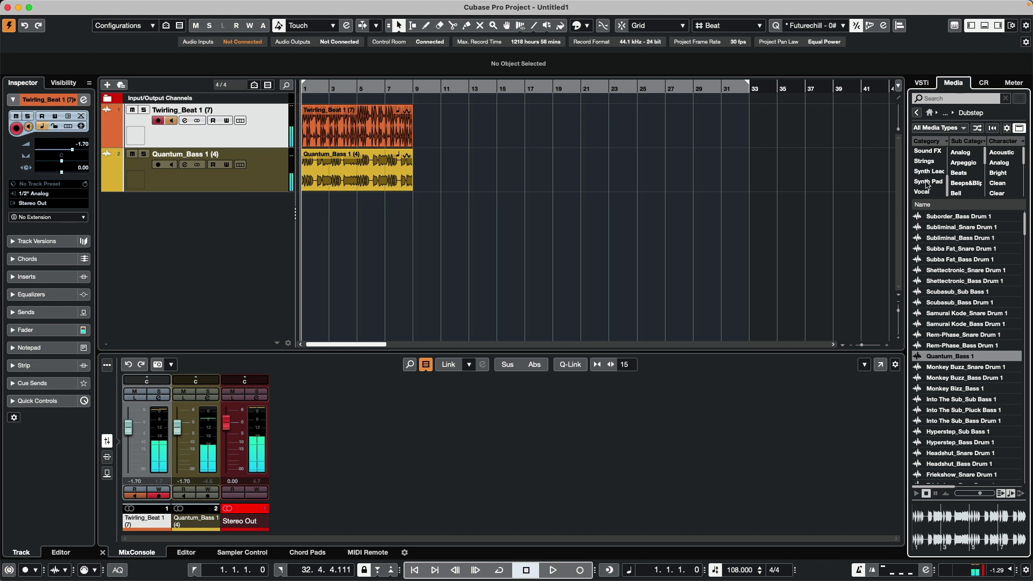
{"action": "left_click", "coordinate": [924, 161]}
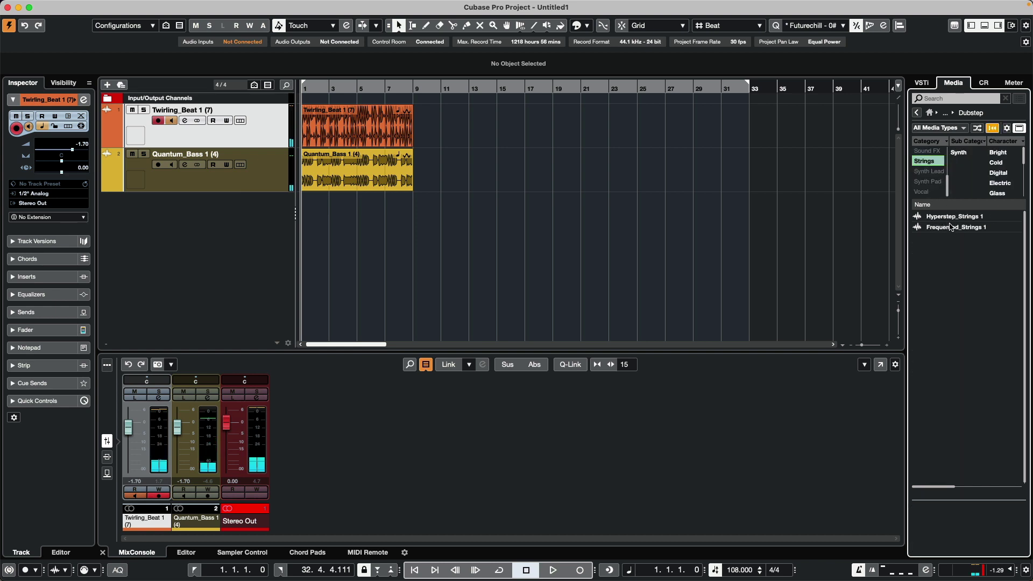
{"action": "left_click", "coordinate": [949, 226]}
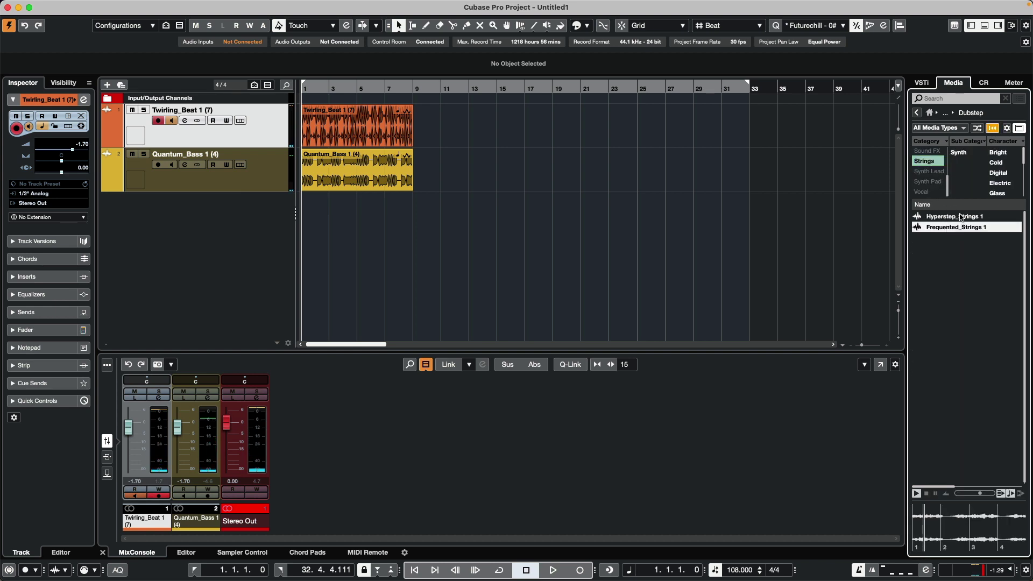
{"action": "left_click", "coordinate": [961, 217]}
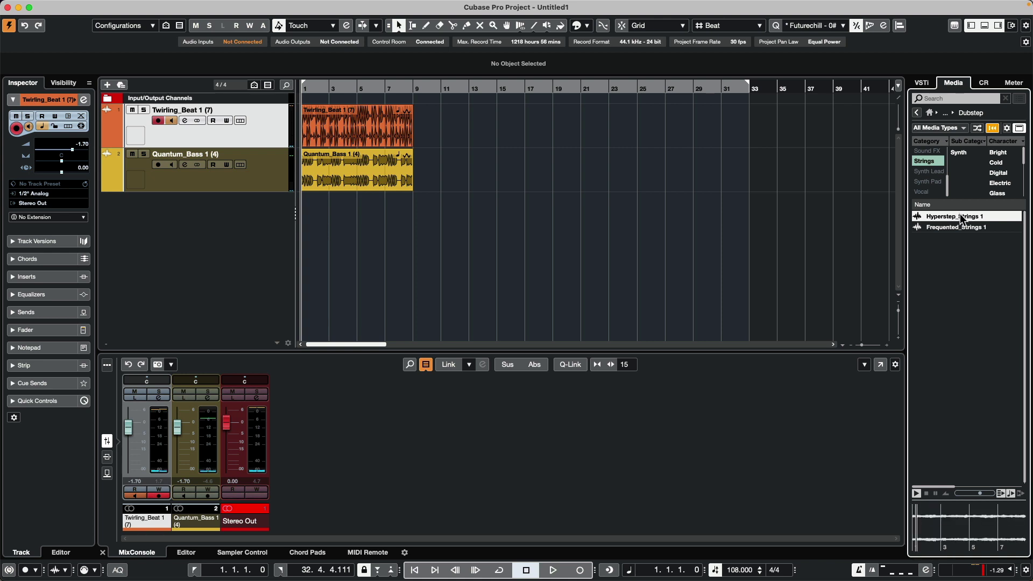
{"action": "double_click", "coordinate": [963, 217]}
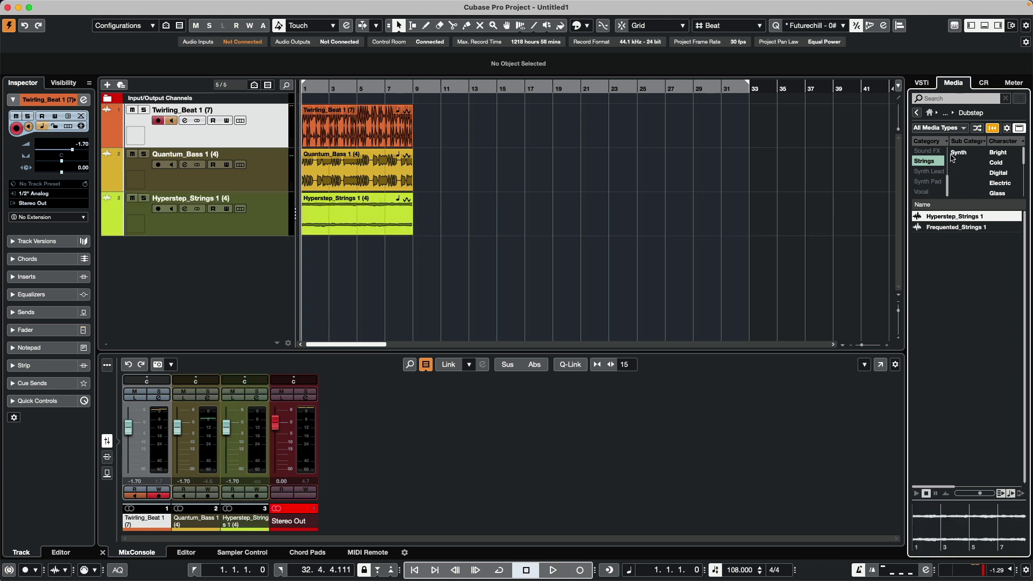
{"action": "left_click", "coordinate": [933, 163]}
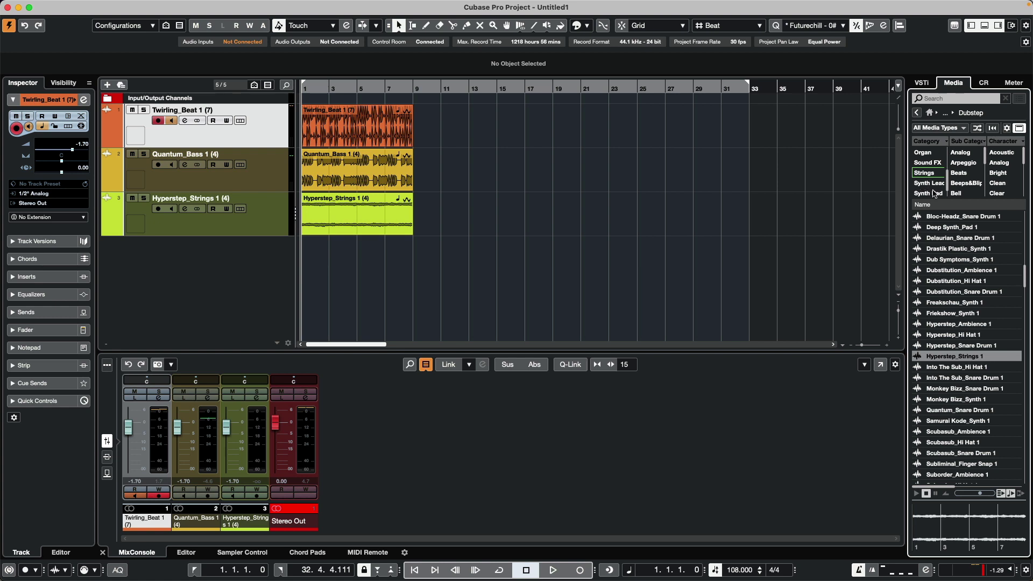
Filter to Synth Pad, preview Frequented, Twirling, Subba Fat and Complexstep pads, then insert Quantum_Pad 1
{"action": "left_click", "coordinate": [934, 193]}
{"action": "left_click", "coordinate": [952, 282]}
{"action": "left_click", "coordinate": [956, 292]}
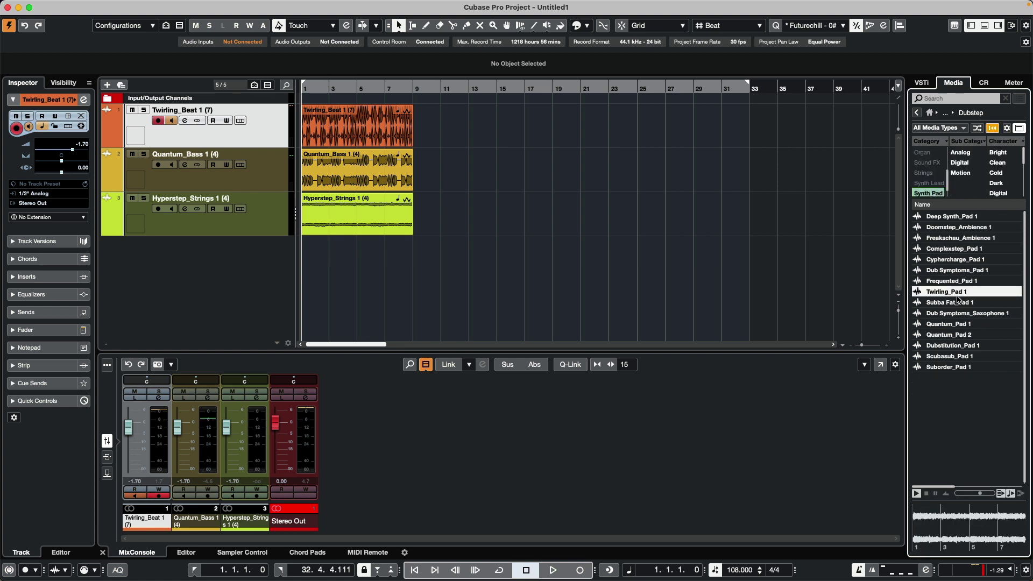
{"action": "left_click", "coordinate": [962, 304]}
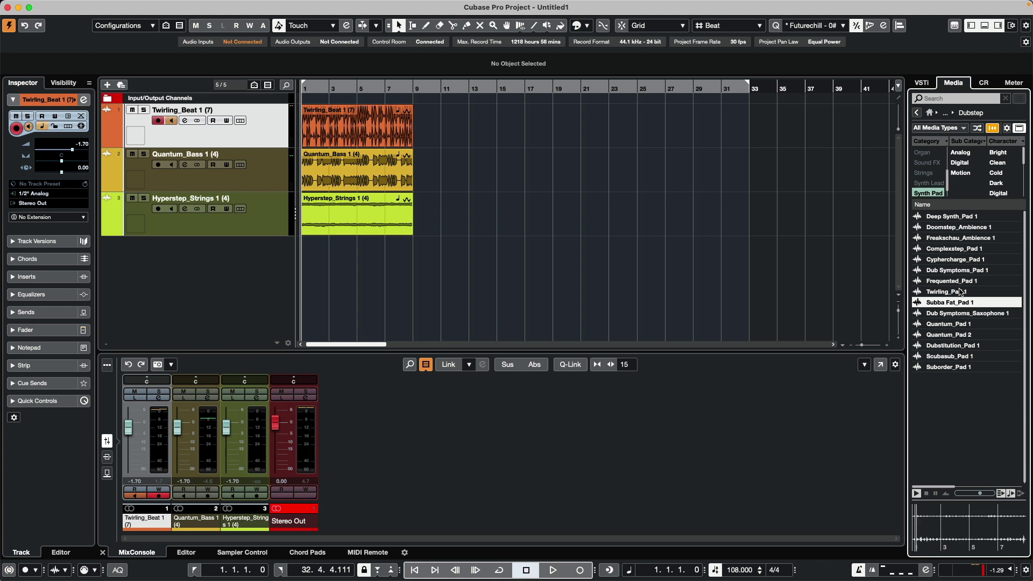
{"action": "left_click", "coordinate": [958, 261]}
{"action": "left_click", "coordinate": [956, 249]}
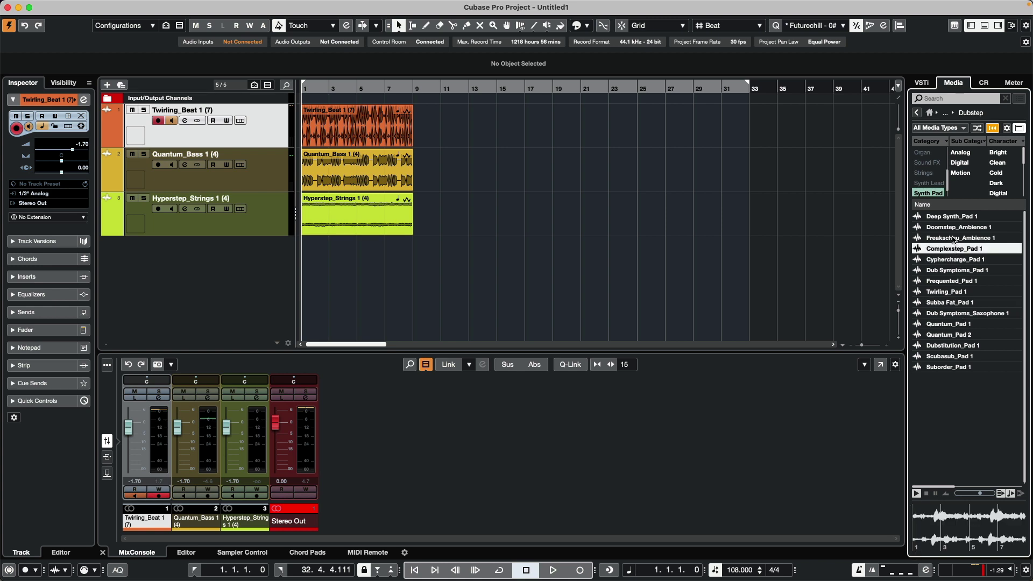
{"action": "left_click", "coordinate": [953, 240]}
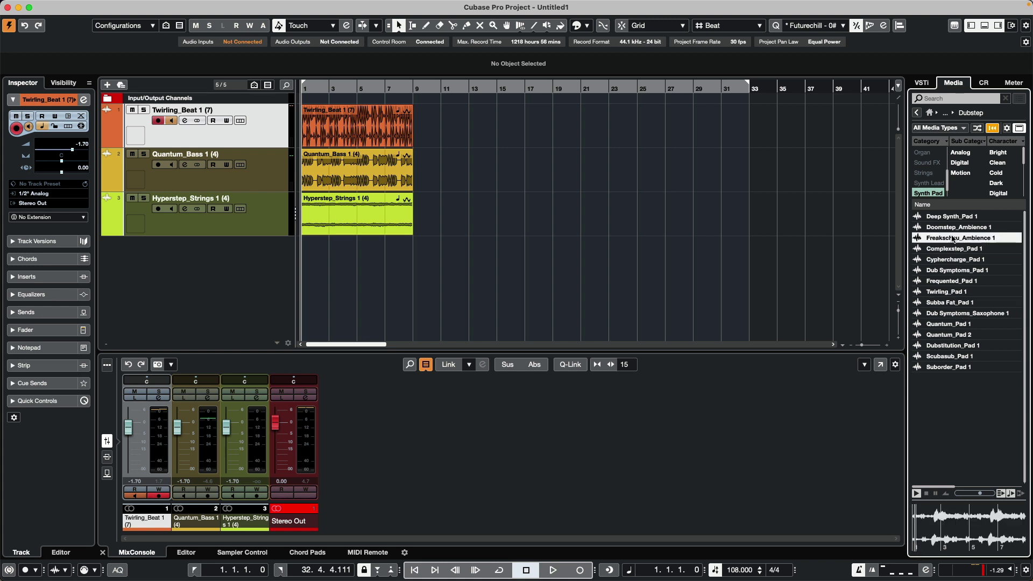
{"action": "left_click", "coordinate": [949, 323]}
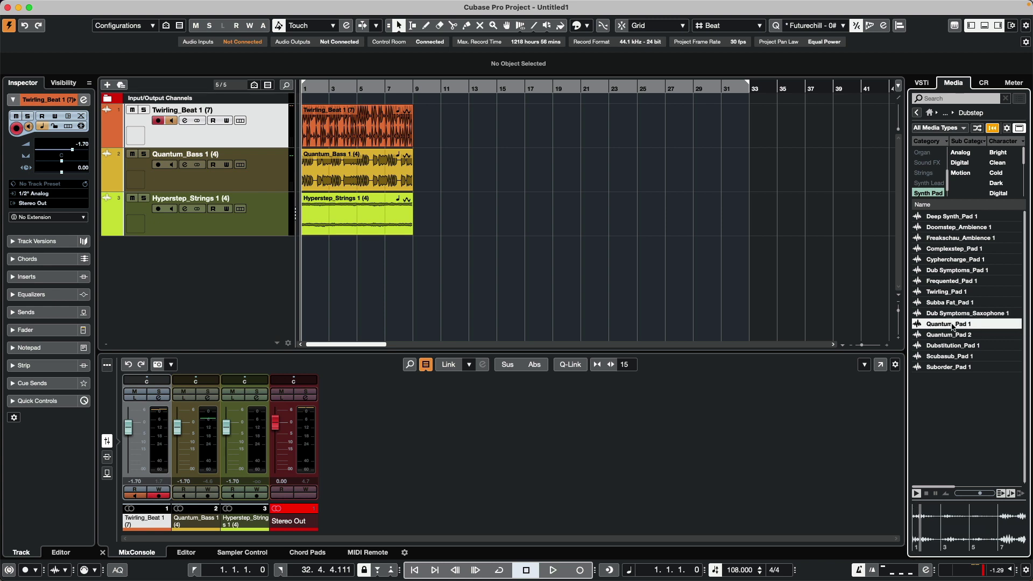
{"action": "double_click", "coordinate": [950, 324]}
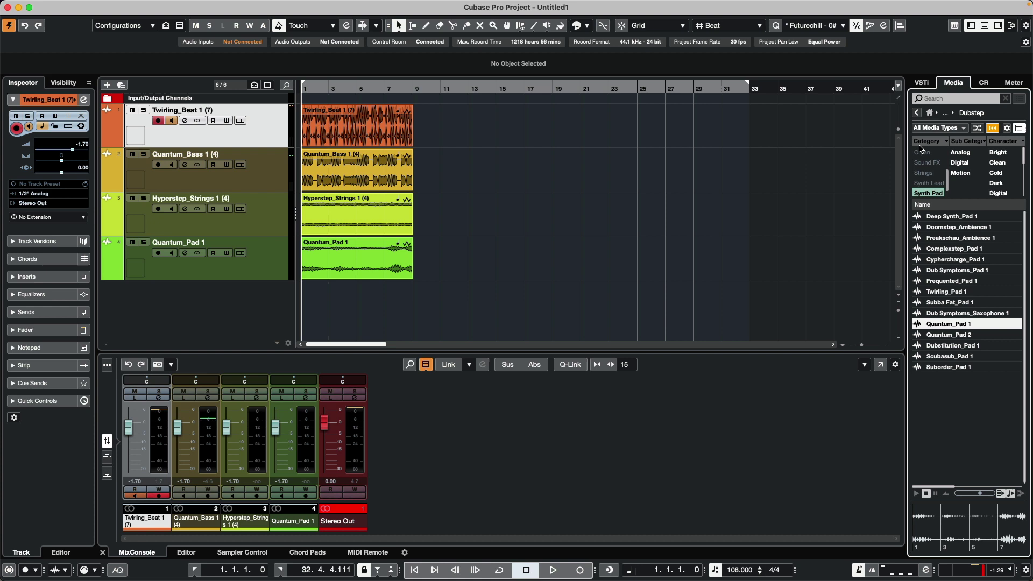
Filter to Synth Lead, preview Monkey Bizz_Synth 2 and Drastik Plastic_Synth 1, then place Drastik Plastic_Synth 1 near bar 5
{"action": "left_click", "coordinate": [929, 184]}
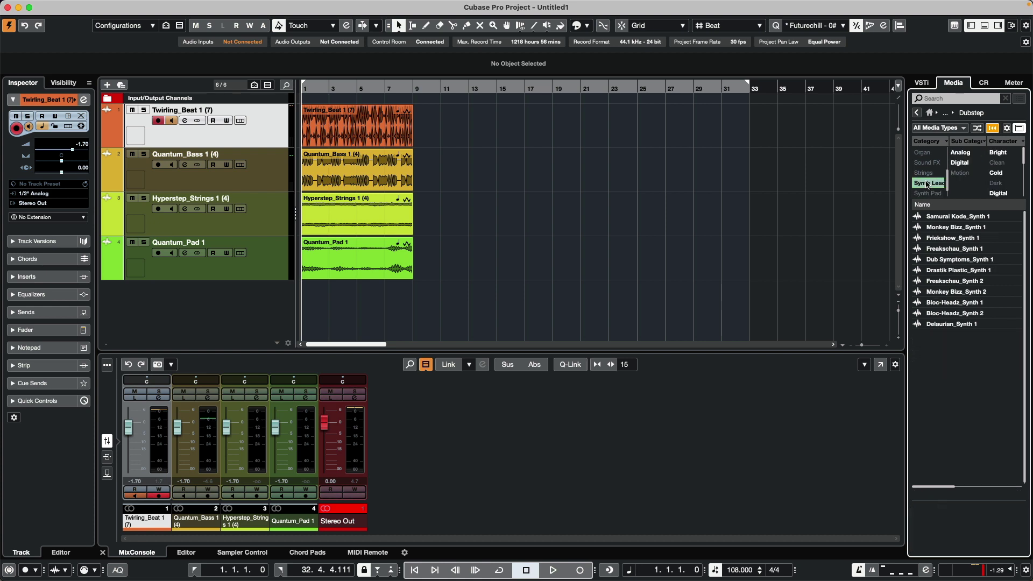
{"action": "left_click", "coordinate": [952, 292]}
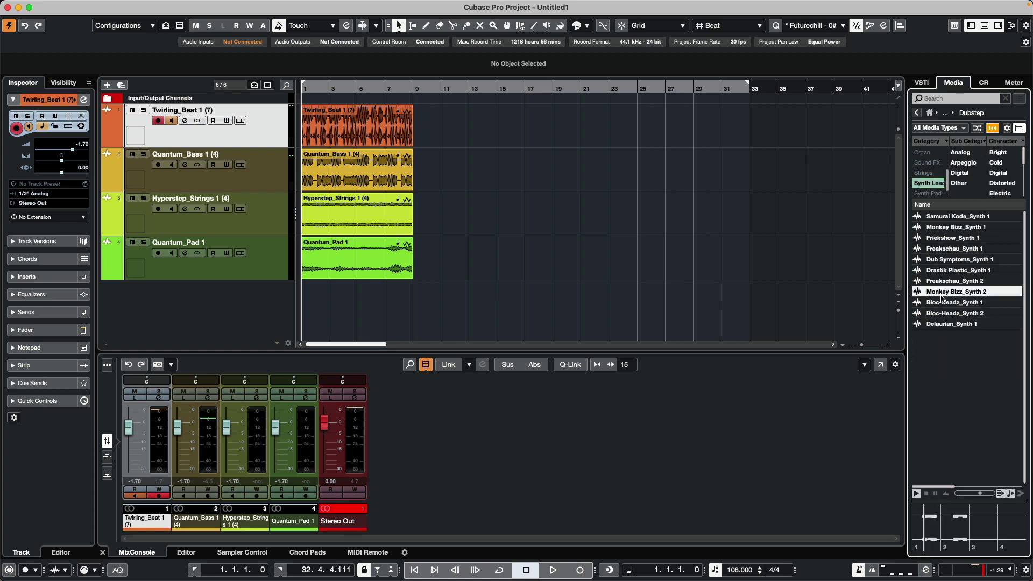
{"action": "left_click", "coordinate": [951, 270]}
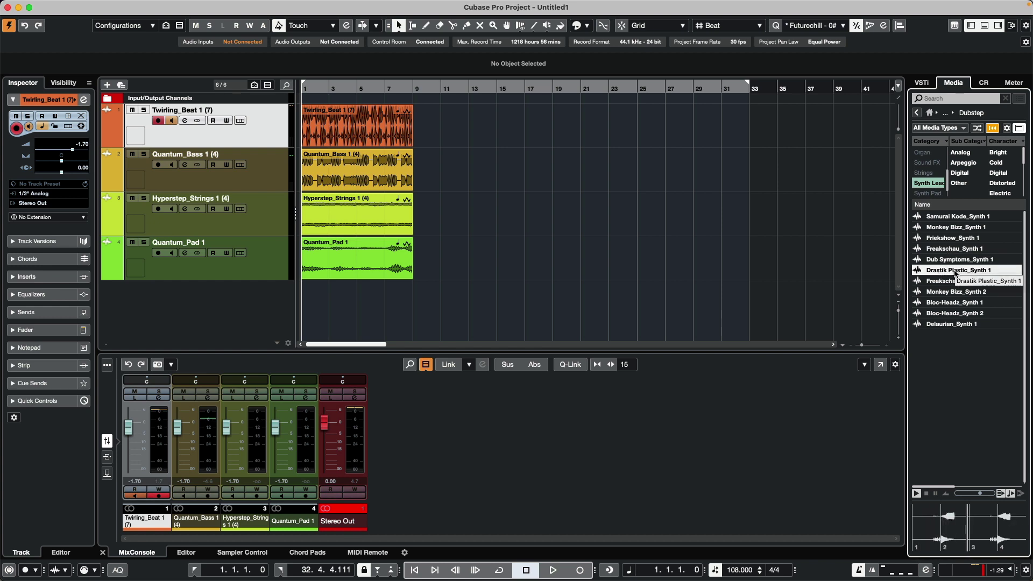
{"action": "left_click_drag", "start_coordinate": [955, 271], "coordinate": [385, 303]}
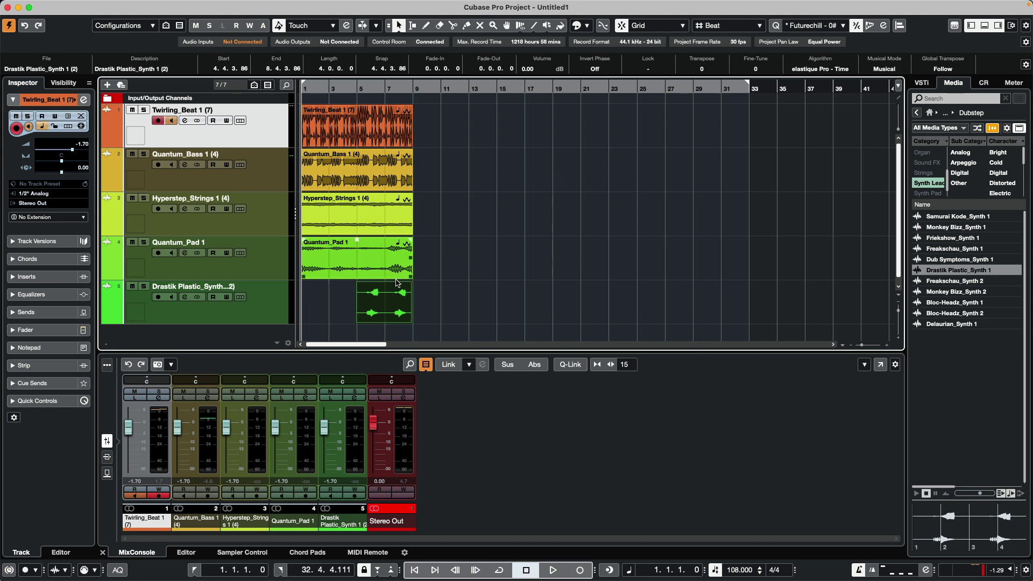
Snap the Drastik Plastic synth event to bar 5, play the five-track loop, then deselect all events
{"action": "mouse_move", "coordinate": [377, 295]}
{"action": "left_mouse_down"}
{"action": "mouse_move", "coordinate": [386, 295]}
{"action": "mouse_move", "coordinate": [378, 296]}
{"action": "left_mouse_up"}
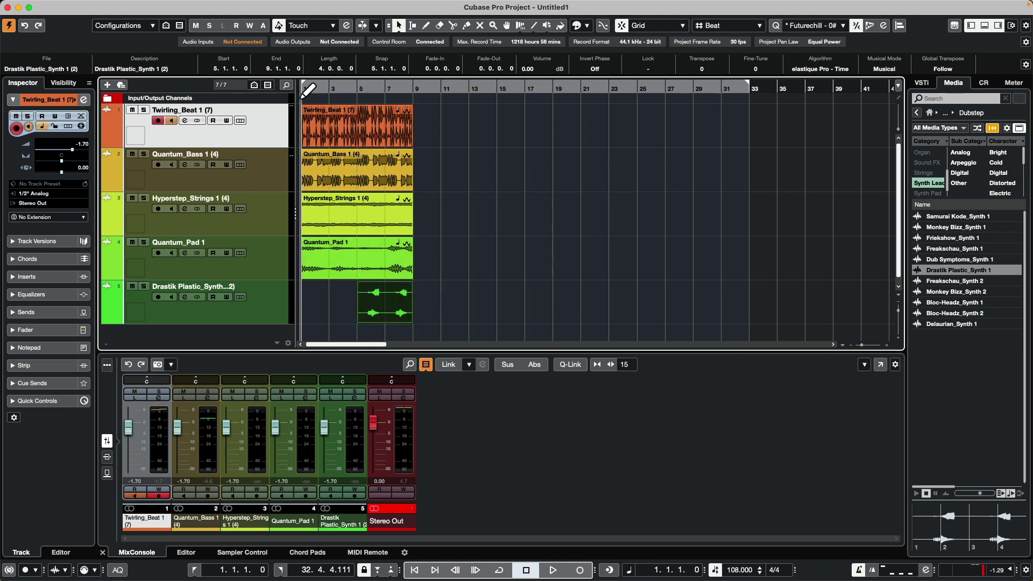
{"action": "key", "text": "space"}
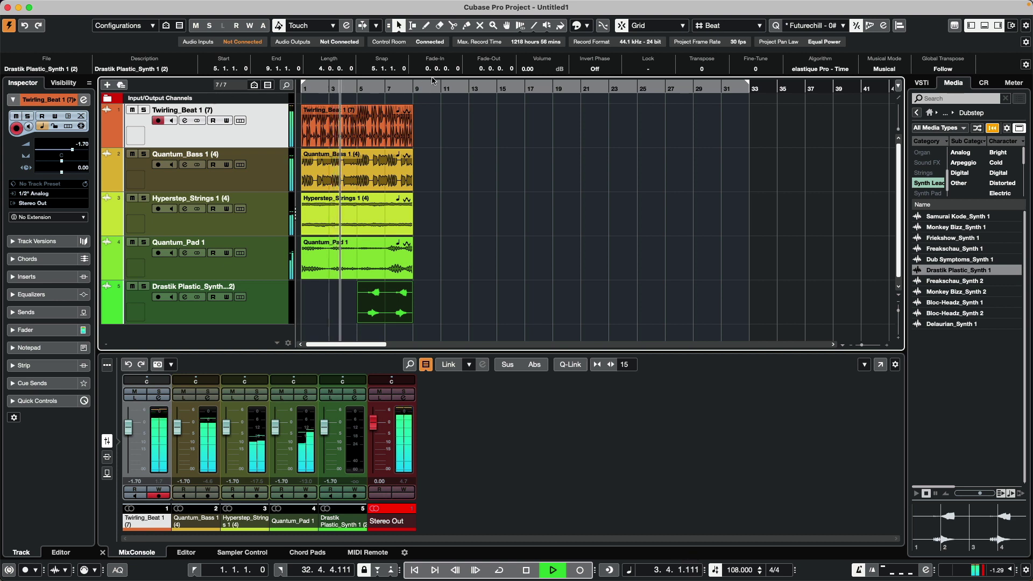
{"action": "key", "text": "space"}
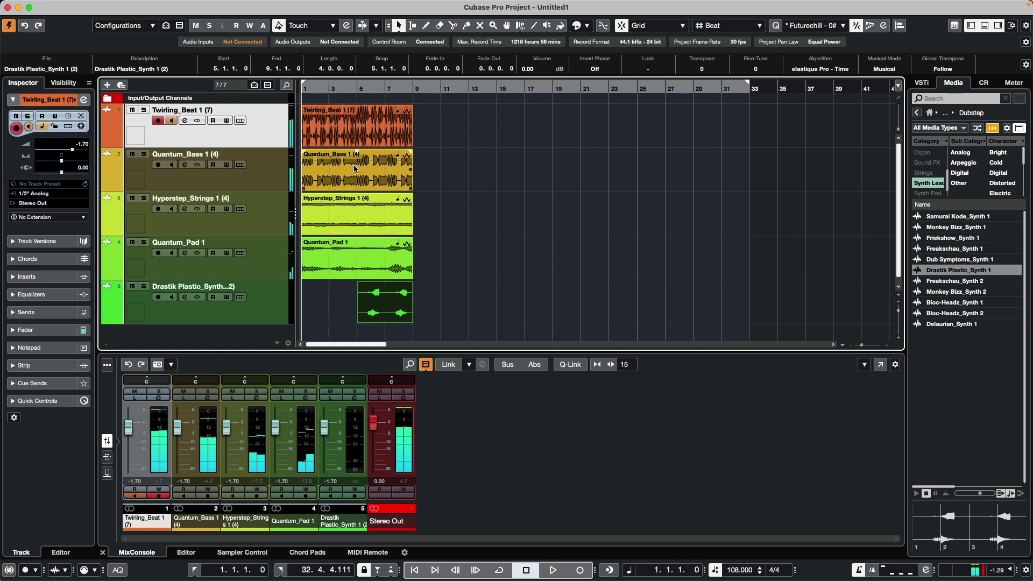
{"action": "left_click", "coordinate": [338, 229]}
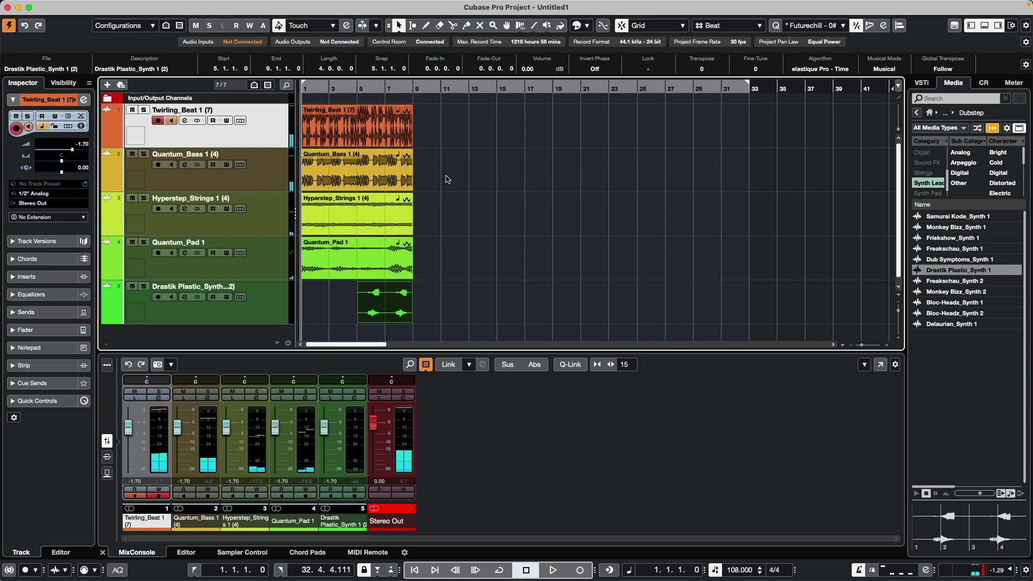
{"action": "left_click", "coordinate": [446, 124]}
Select all five loop events and duplicate them twice with Ctrl+D to fill bars 9–25
{"action": "left_click_drag", "start_coordinate": [446, 124], "coordinate": [311, 293]}
{"action": "key", "text": "super+d"}
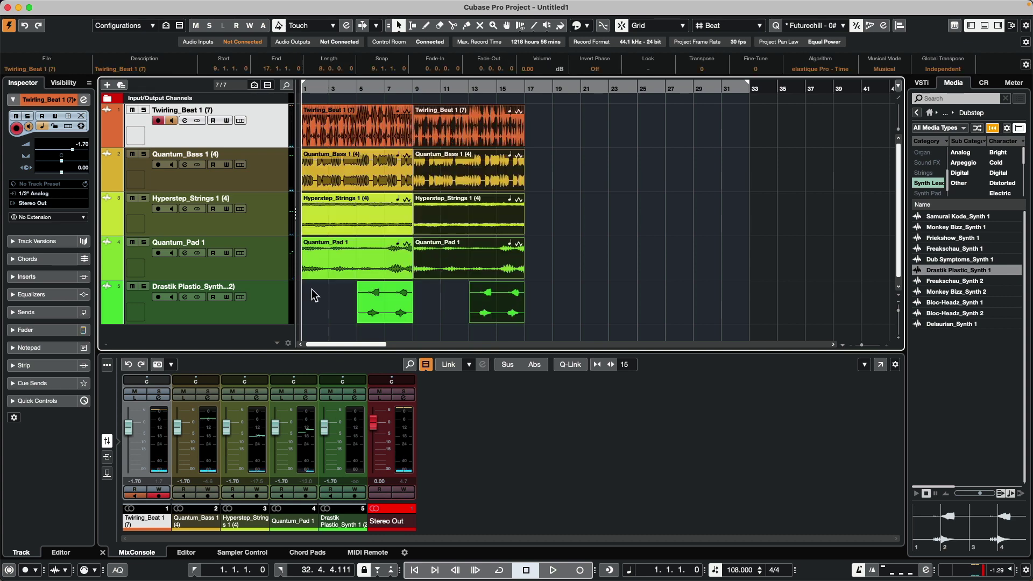
{"action": "key", "text": "super+d"}
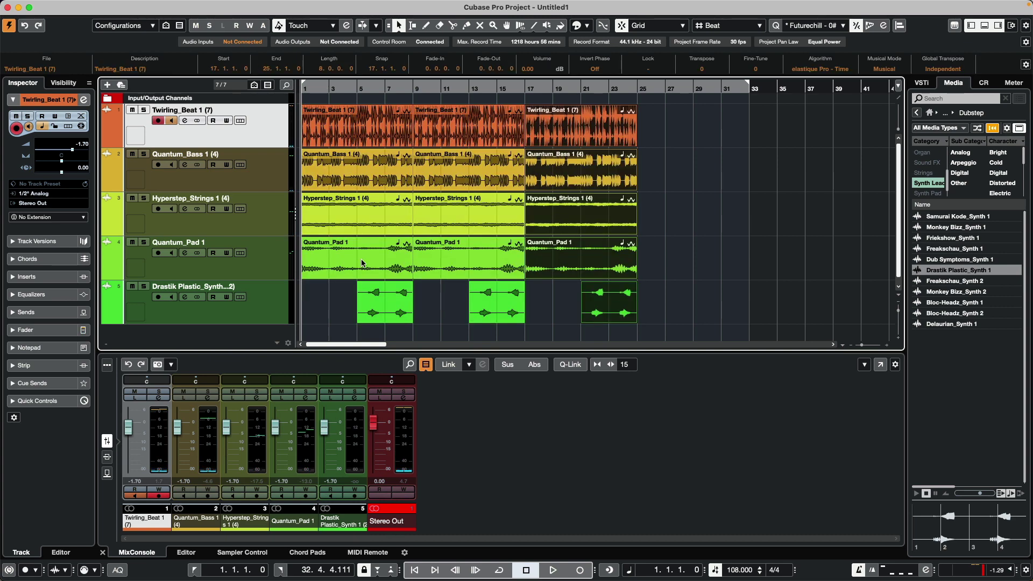
{"action": "left_click", "coordinate": [680, 128]}
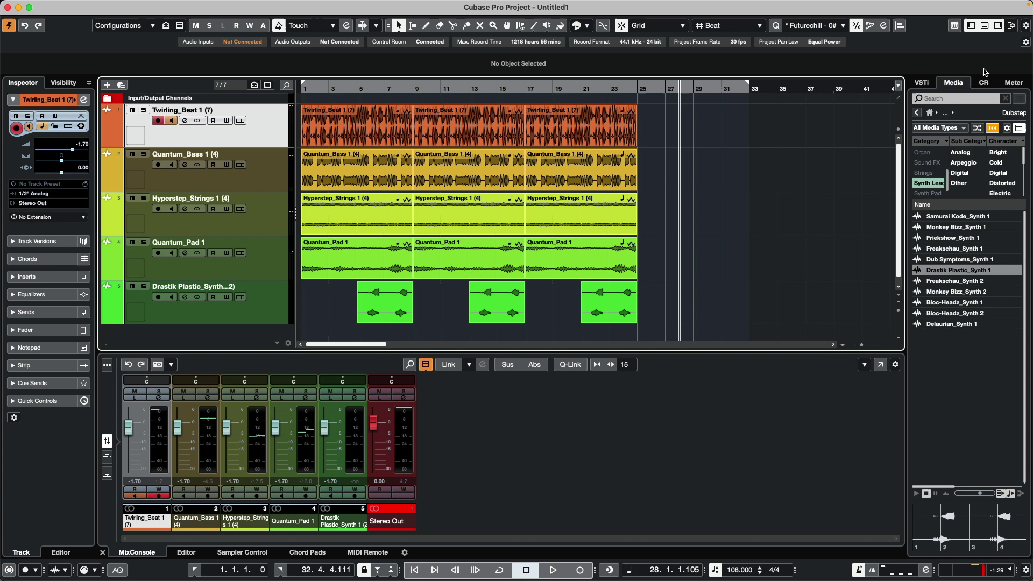
Enable Project Root Key from the toolbar's Set up Toolbar context menu
{"action": "left_click", "coordinate": [1026, 26]}
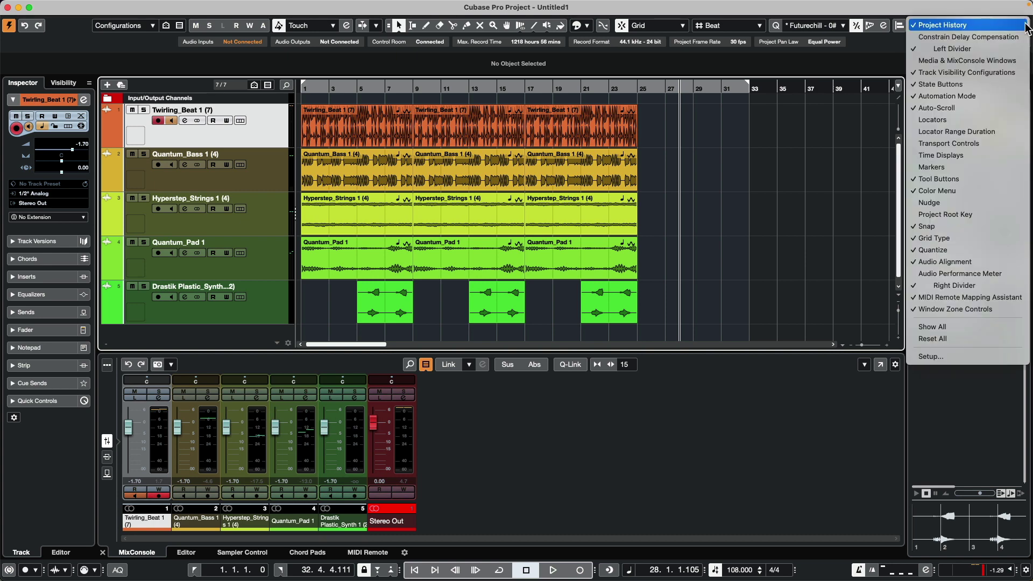
{"action": "left_click", "coordinate": [960, 215]}
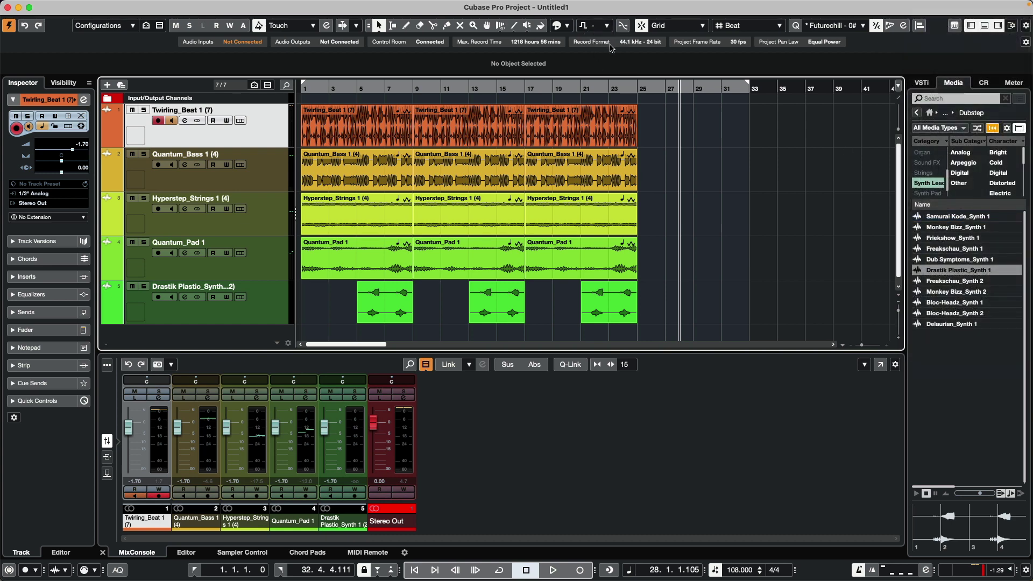
Start playback of the loops from the beginning of the project
{"action": "left_click", "coordinate": [606, 27]}
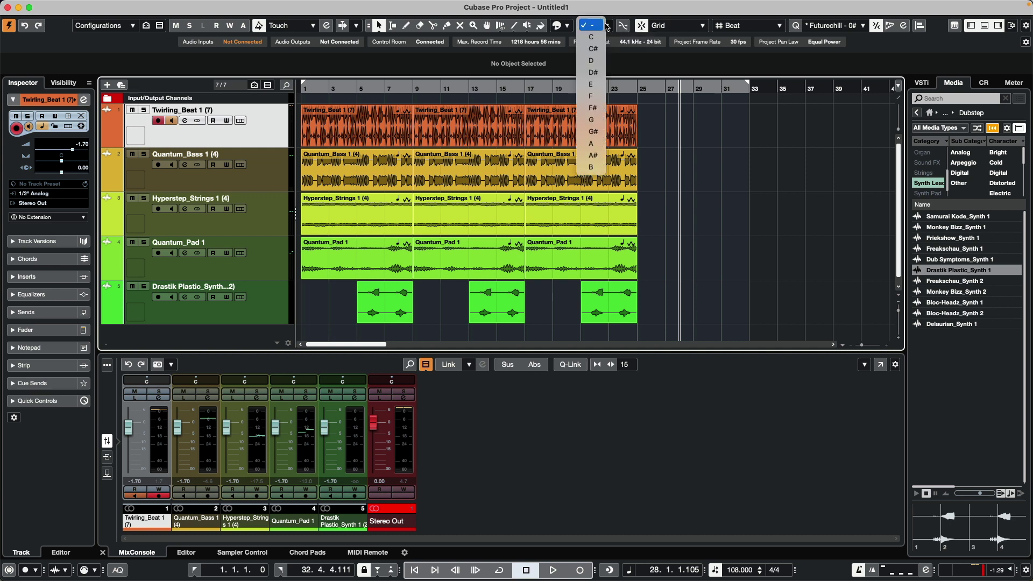
{"action": "left_click", "coordinate": [743, 135]}
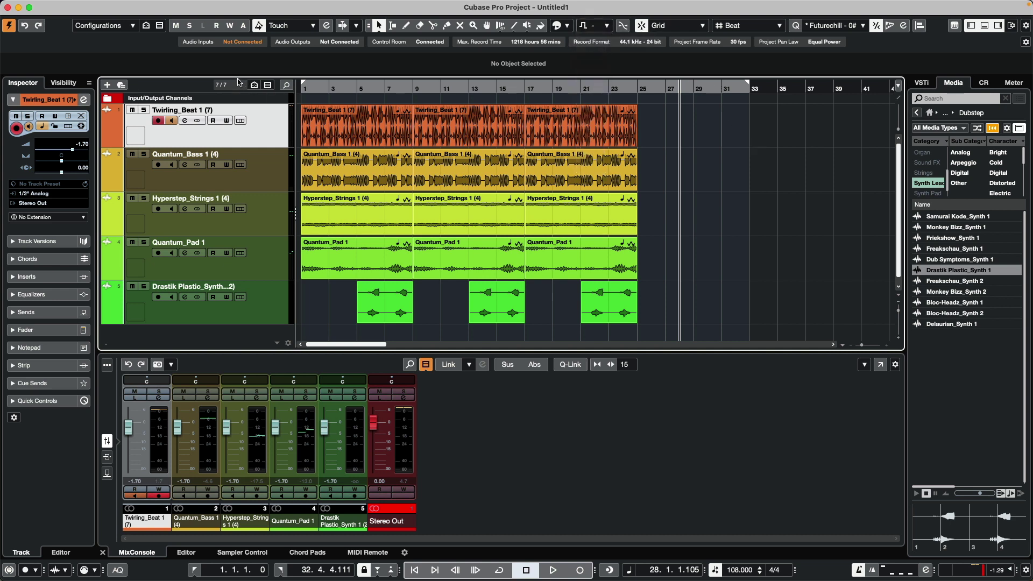
{"action": "key", "text": "Home"}
{"action": "key", "text": "space"}
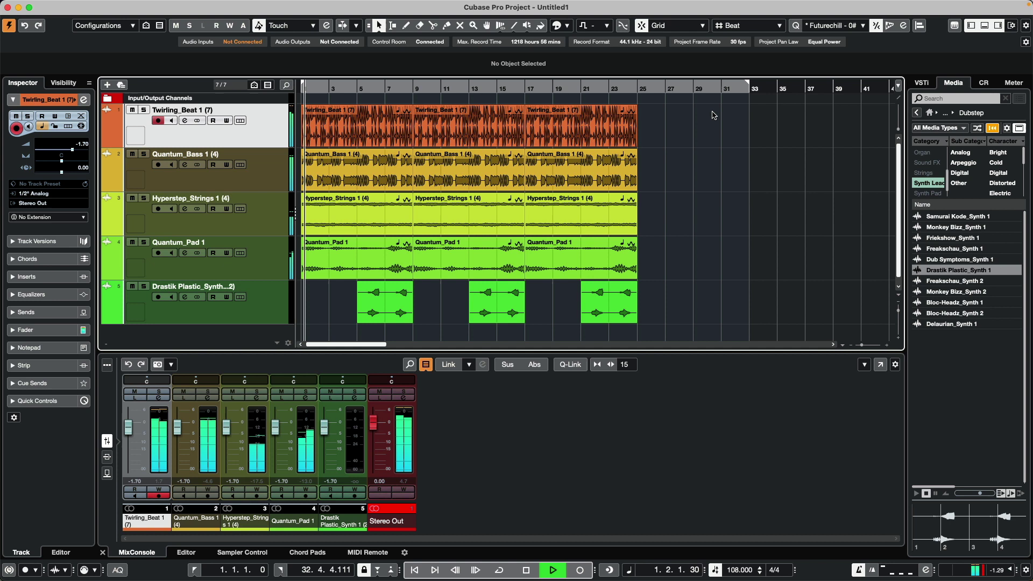
Try E as the Project Root Key, settle on A, then stop playback
{"action": "left_click", "coordinate": [601, 27]}
{"action": "key", "text": "Down"}
{"action": "key", "text": "Down"}
{"action": "key", "text": "Down"}
{"action": "key", "text": "Down"}
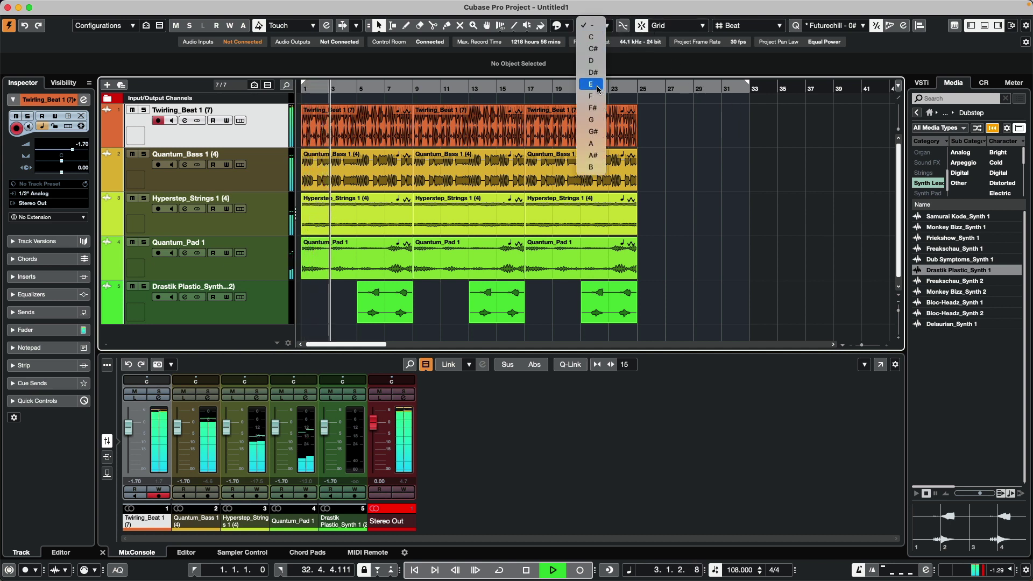
{"action": "key", "text": "Return"}
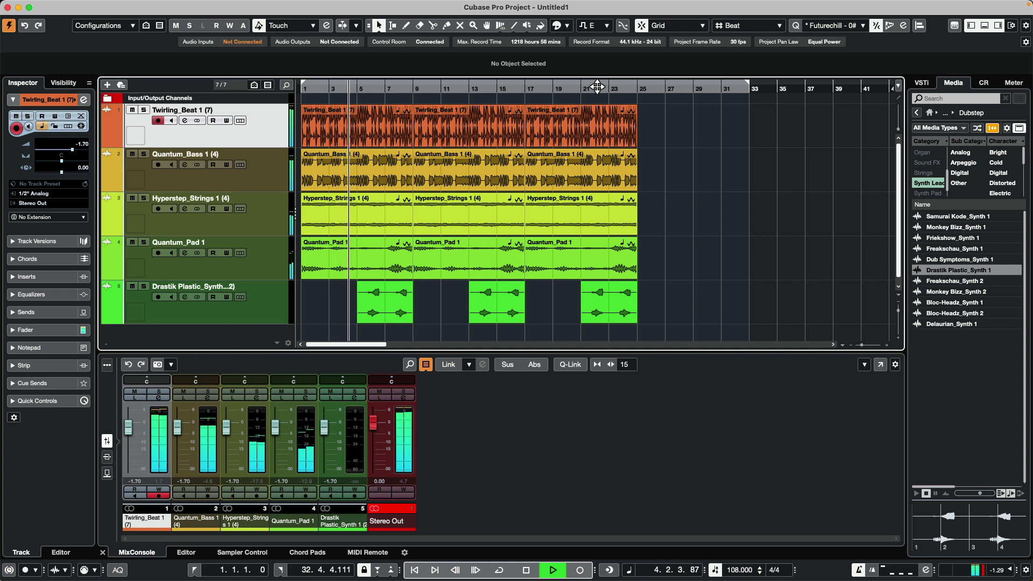
{"action": "left_click", "coordinate": [605, 30]}
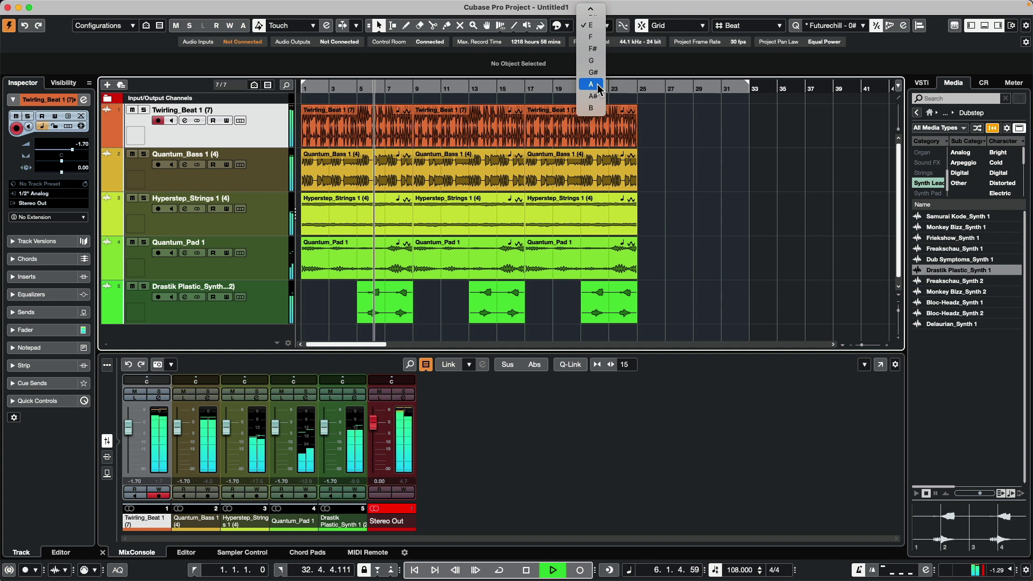
{"action": "left_click", "coordinate": [597, 84]}
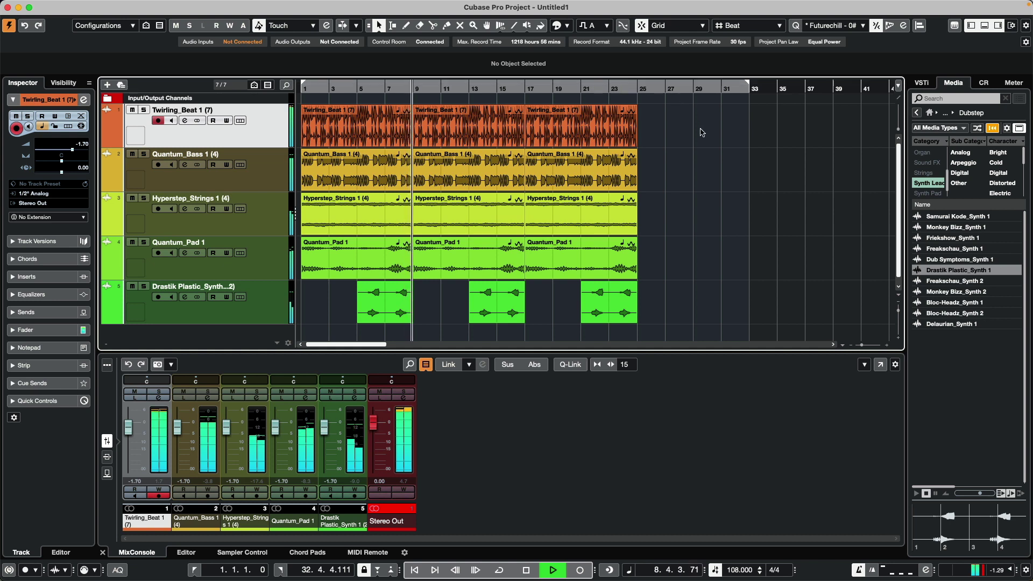
{"action": "left_click", "coordinate": [611, 274]}
{"action": "left_click", "coordinate": [581, 340]}
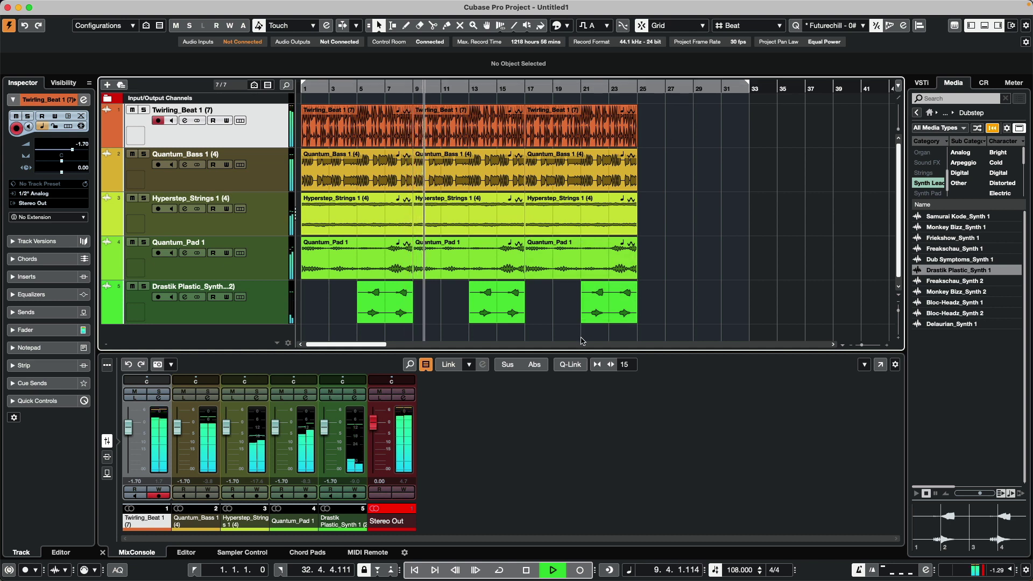
{"action": "key", "text": "space"}
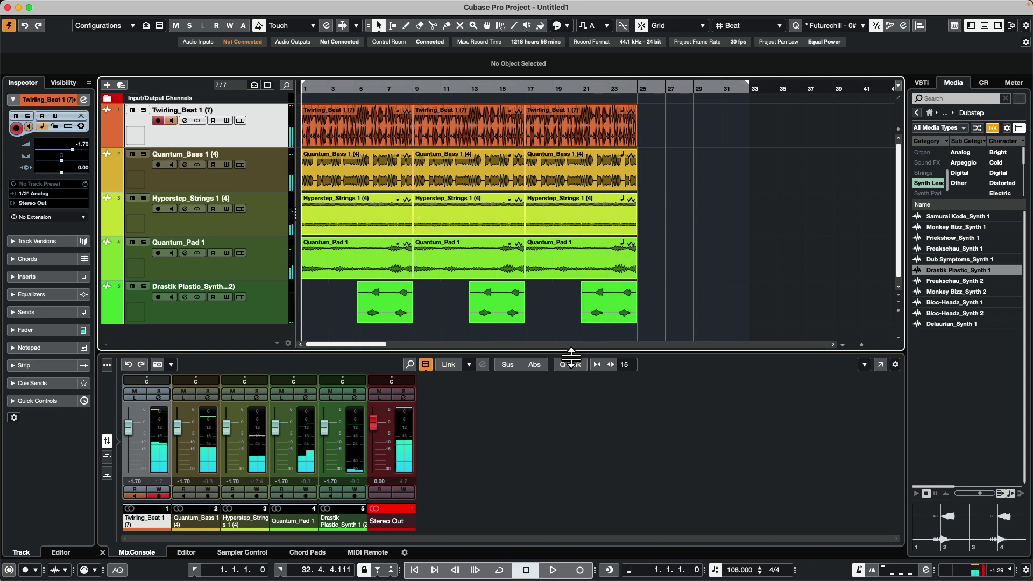
Insert a Transpose track directly beneath the Drastik Plastic synth track
{"action": "scroll", "coordinate": [746, 250], "scroll_direction": "down", "scroll_amount": 1}
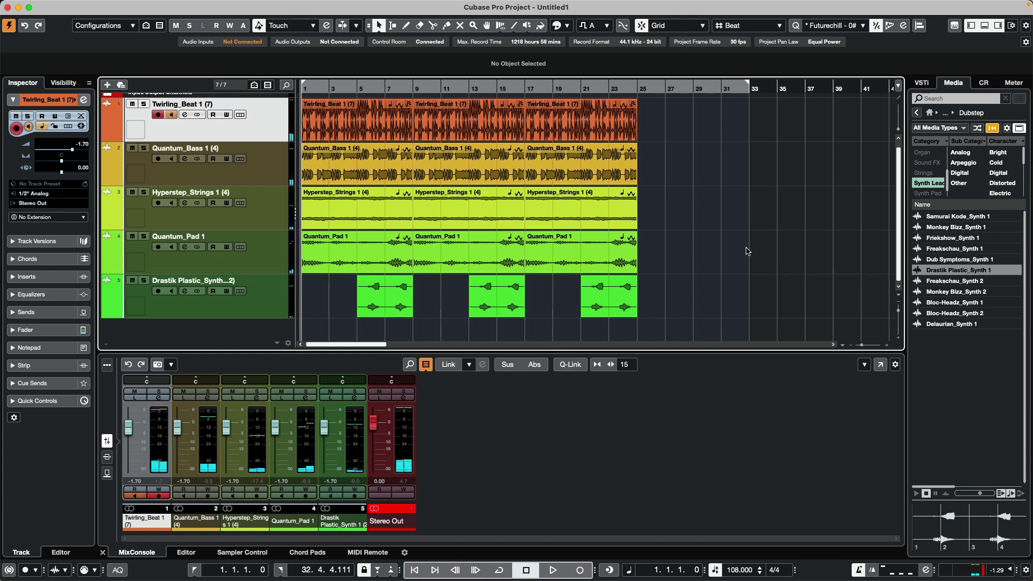
{"action": "left_click", "coordinate": [244, 308]}
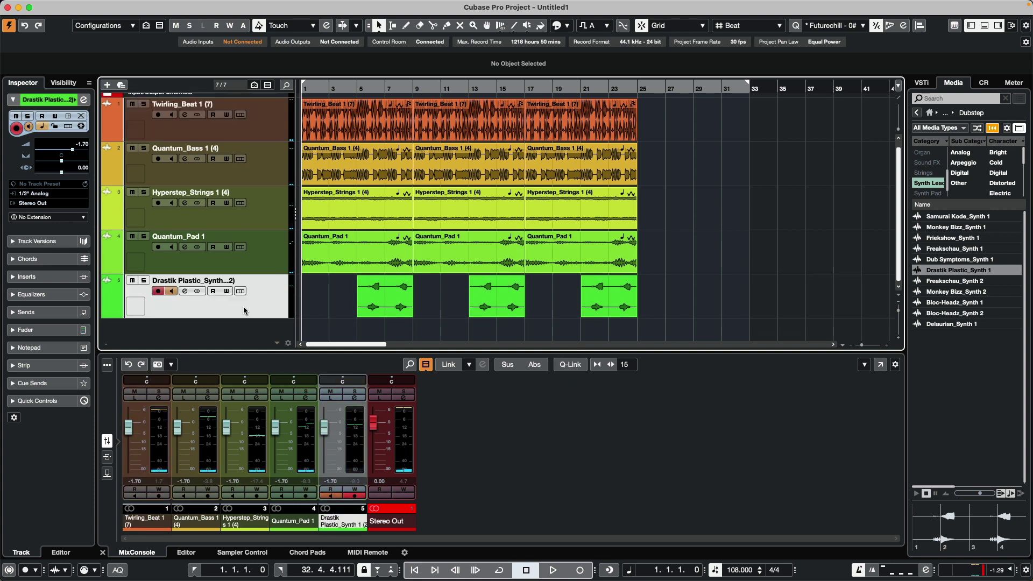
{"action": "right_click", "coordinate": [244, 309]}
{"action": "mouse_move", "coordinate": [302, 310]}
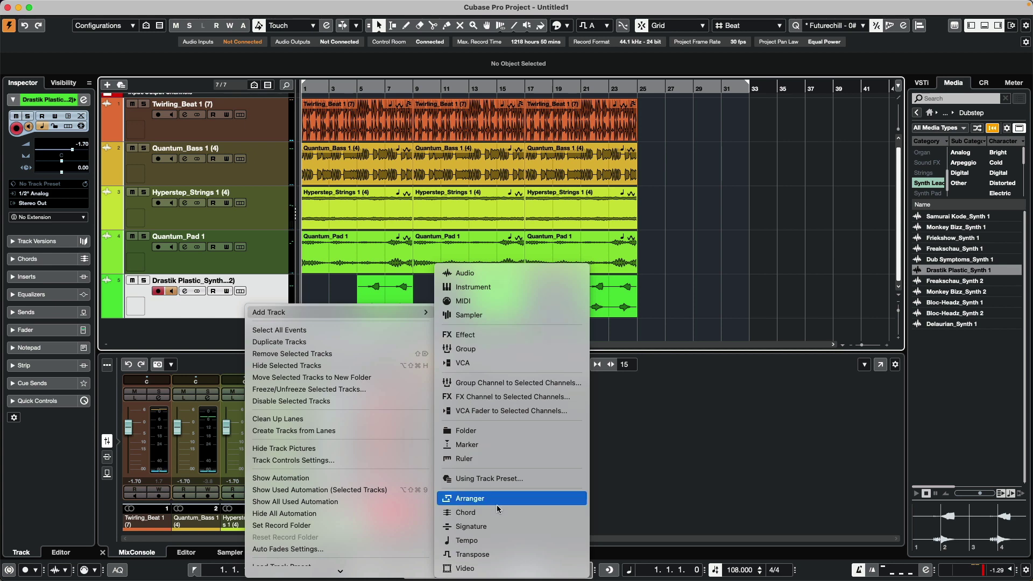
{"action": "left_click", "coordinate": [499, 555]}
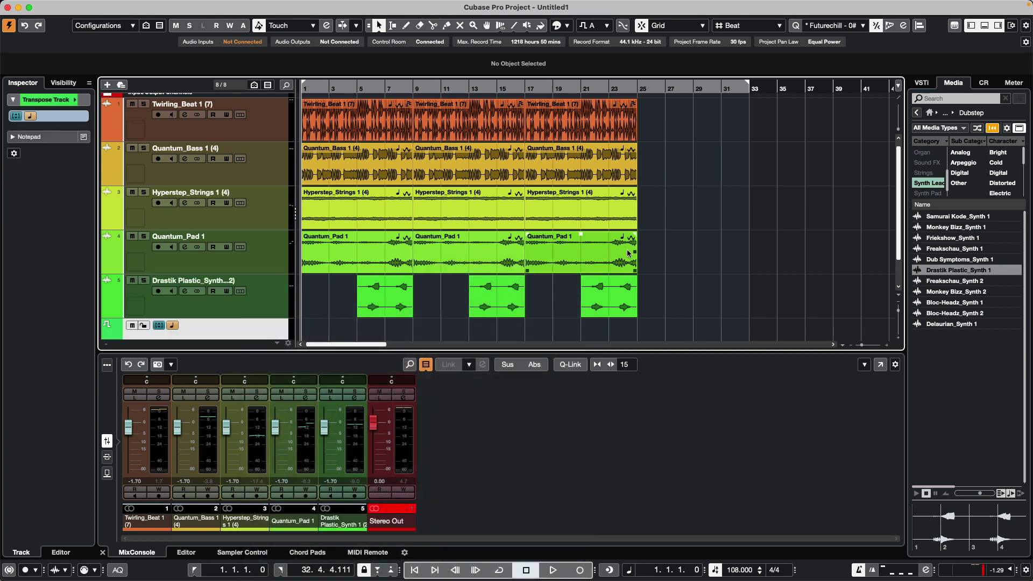
Draw a transpose event on the Transpose track starting at bar 9
{"action": "right_click", "coordinate": [408, 304]}
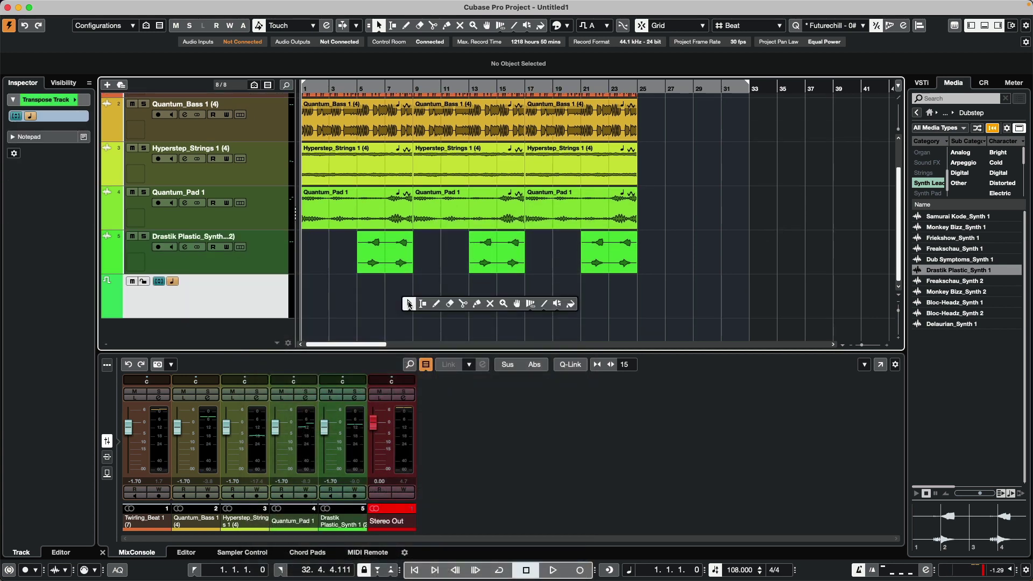
{"action": "left_click", "coordinate": [435, 304]}
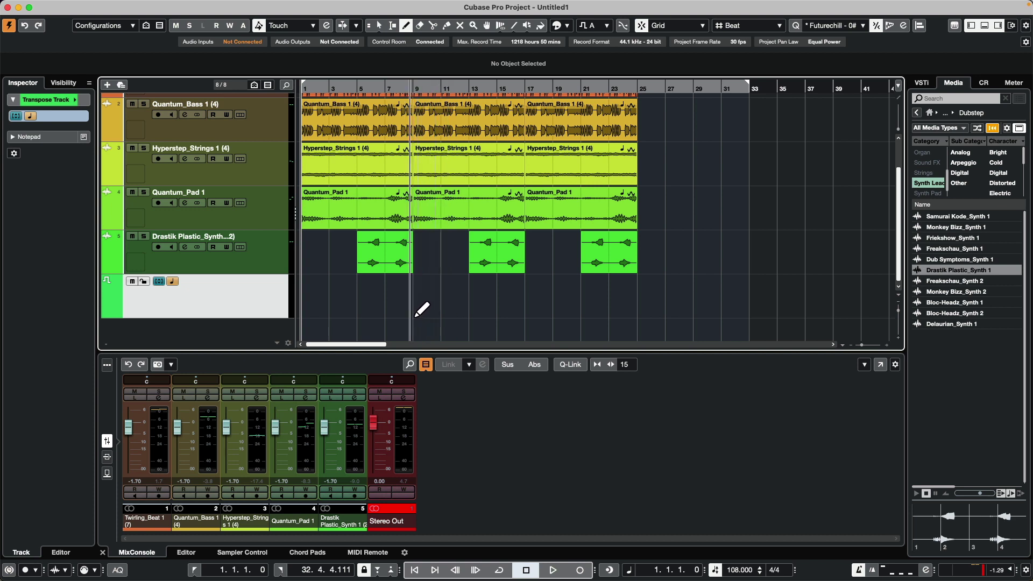
{"action": "left_click", "coordinate": [418, 310]}
{"action": "key", "text": "1"}
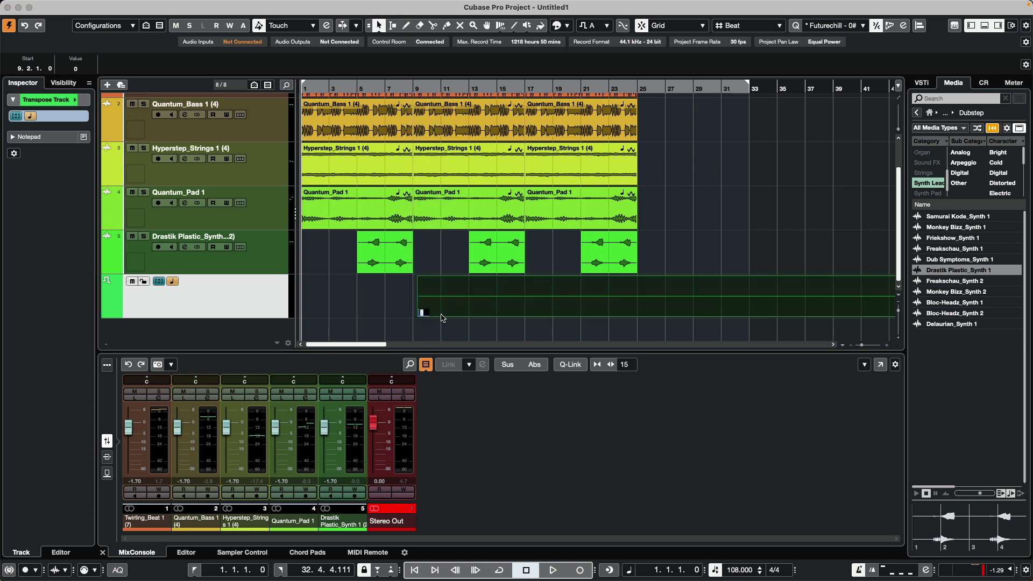
{"action": "left_click", "coordinate": [499, 330]}
Split the transpose event at bar 17 so bars 9–17 carry the +2 semitones
{"action": "right_click", "coordinate": [530, 312]}
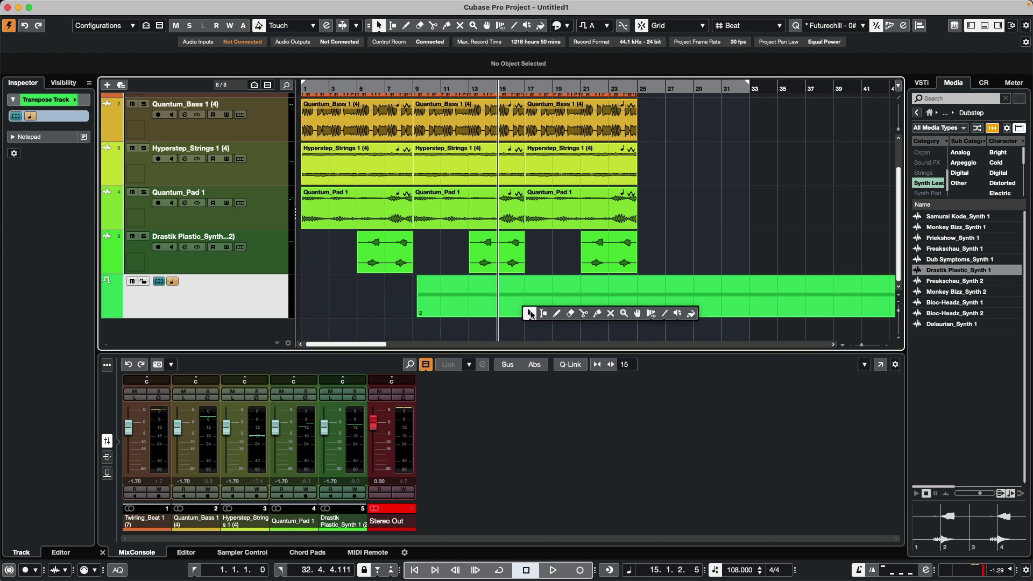
{"action": "left_click", "coordinate": [555, 311]}
{"action": "left_click", "coordinate": [527, 315]}
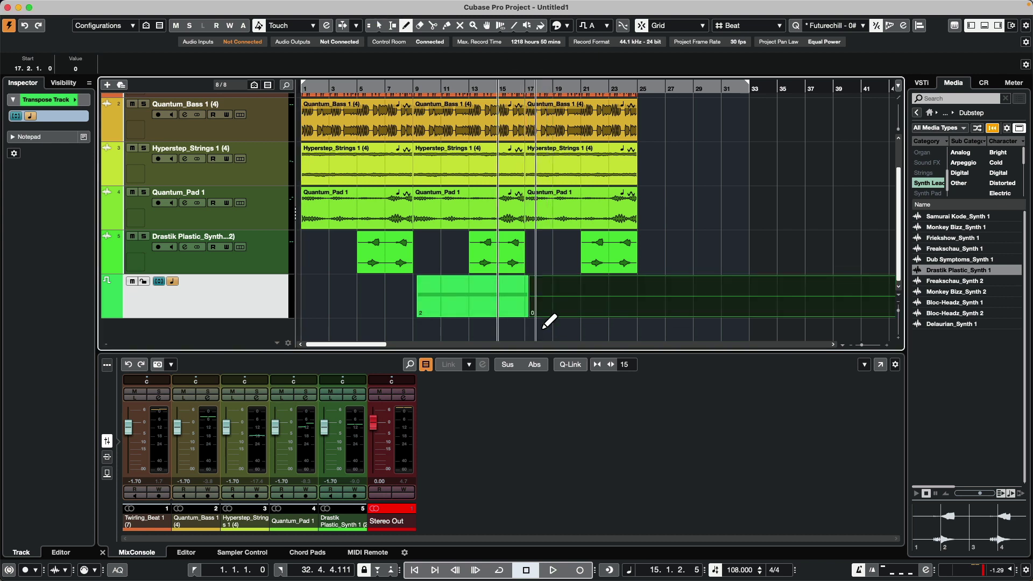
{"action": "key", "text": "1"}
Start playback from bar 4
{"action": "left_click", "coordinate": [548, 330]}
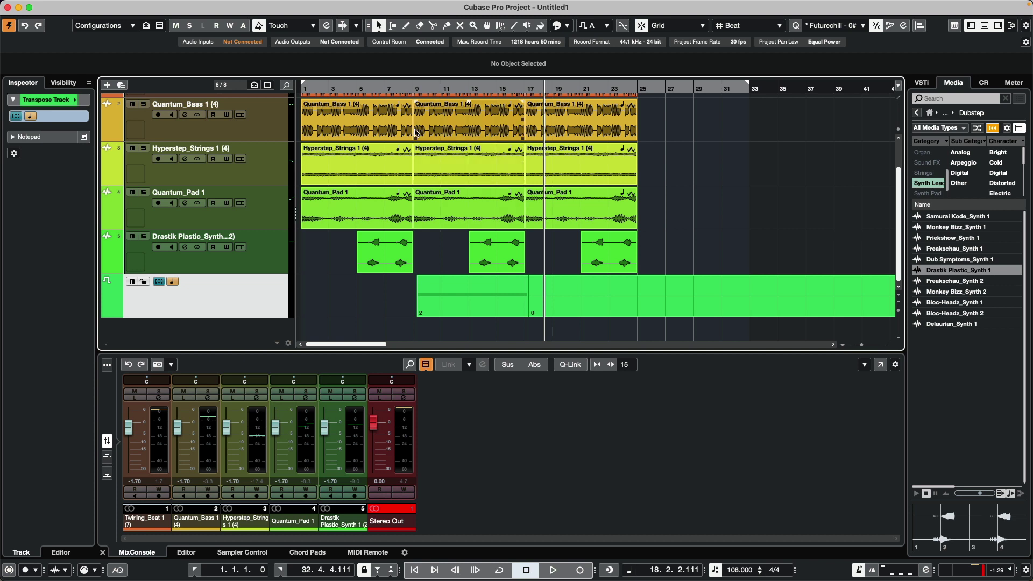
{"action": "left_click", "coordinate": [352, 94]}
{"action": "key", "text": "space"}
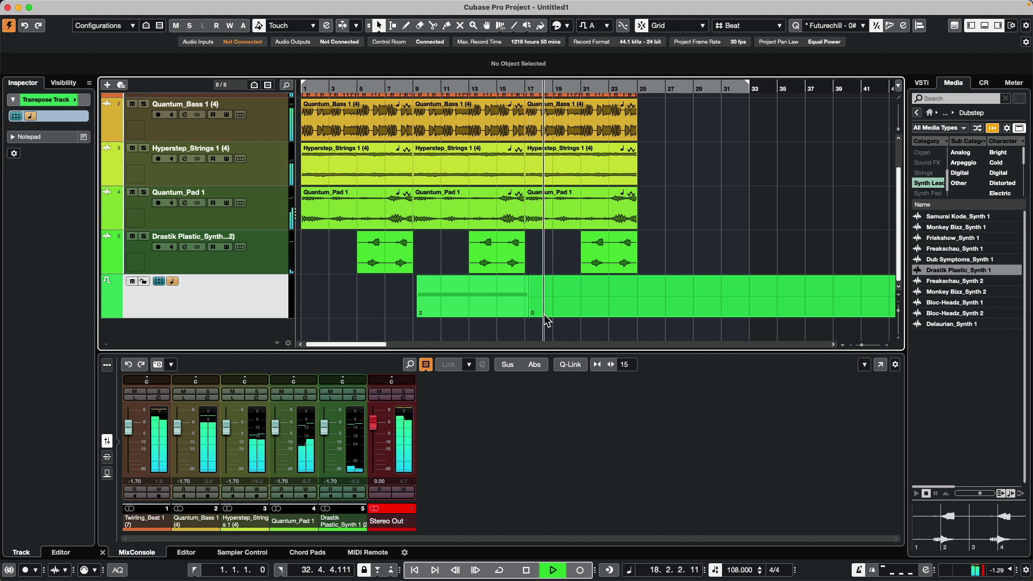
Stop playback after hearing the bars 9–17 transposed section
{"action": "key", "text": "space"}
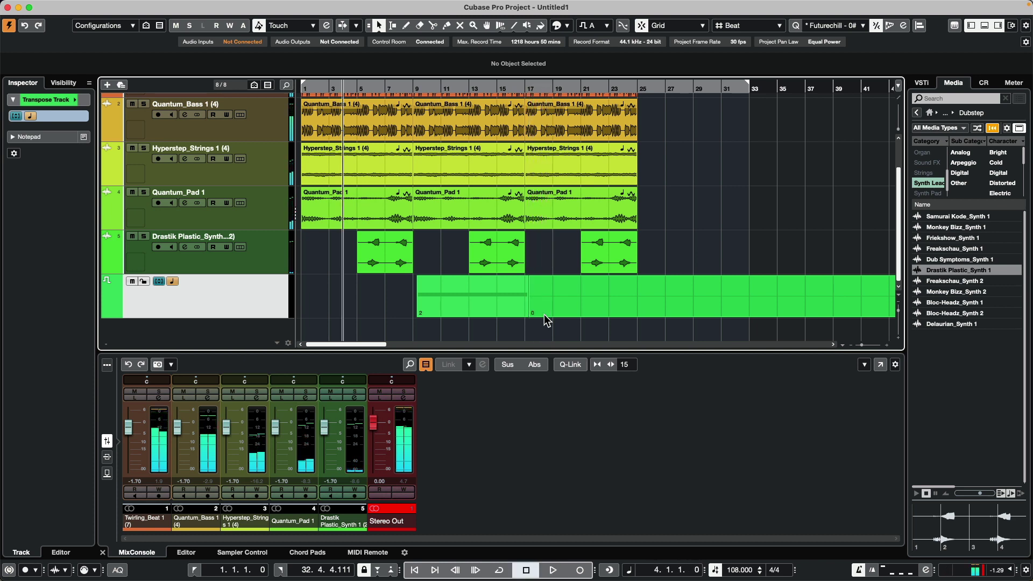